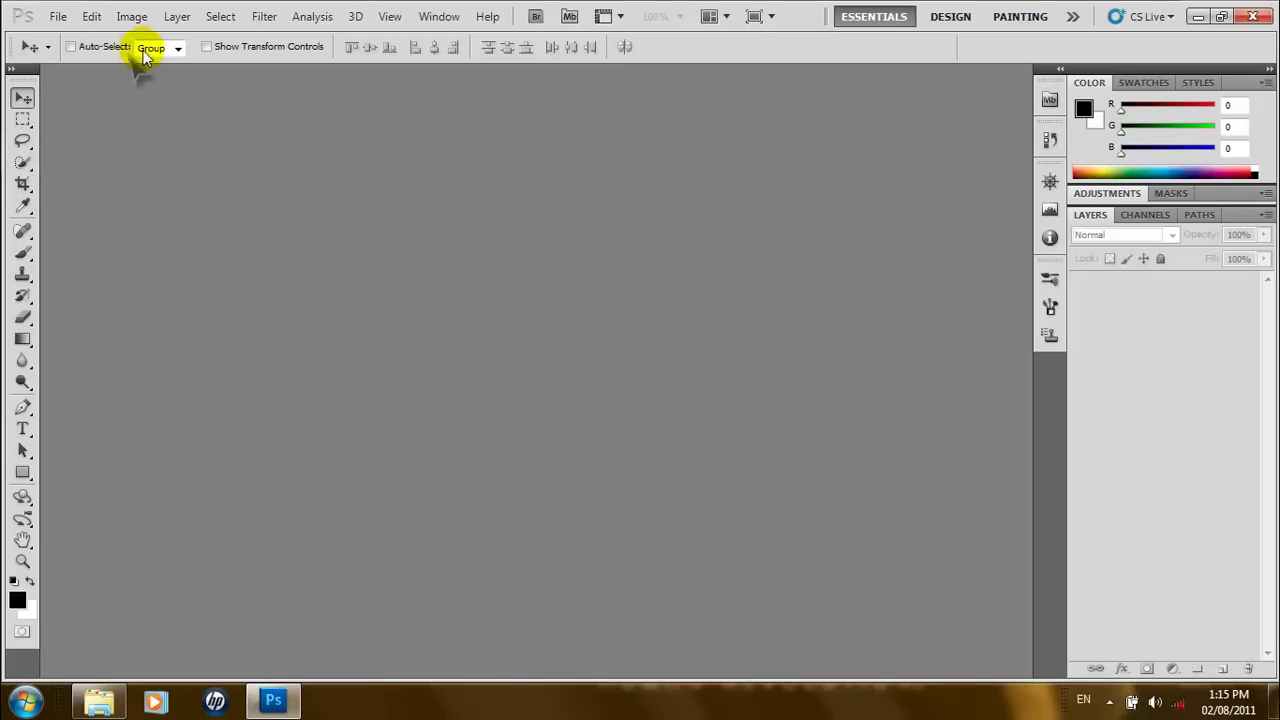
- Compare the options of the Quick Selection and Eyedropper tools
left_click(24, 160)
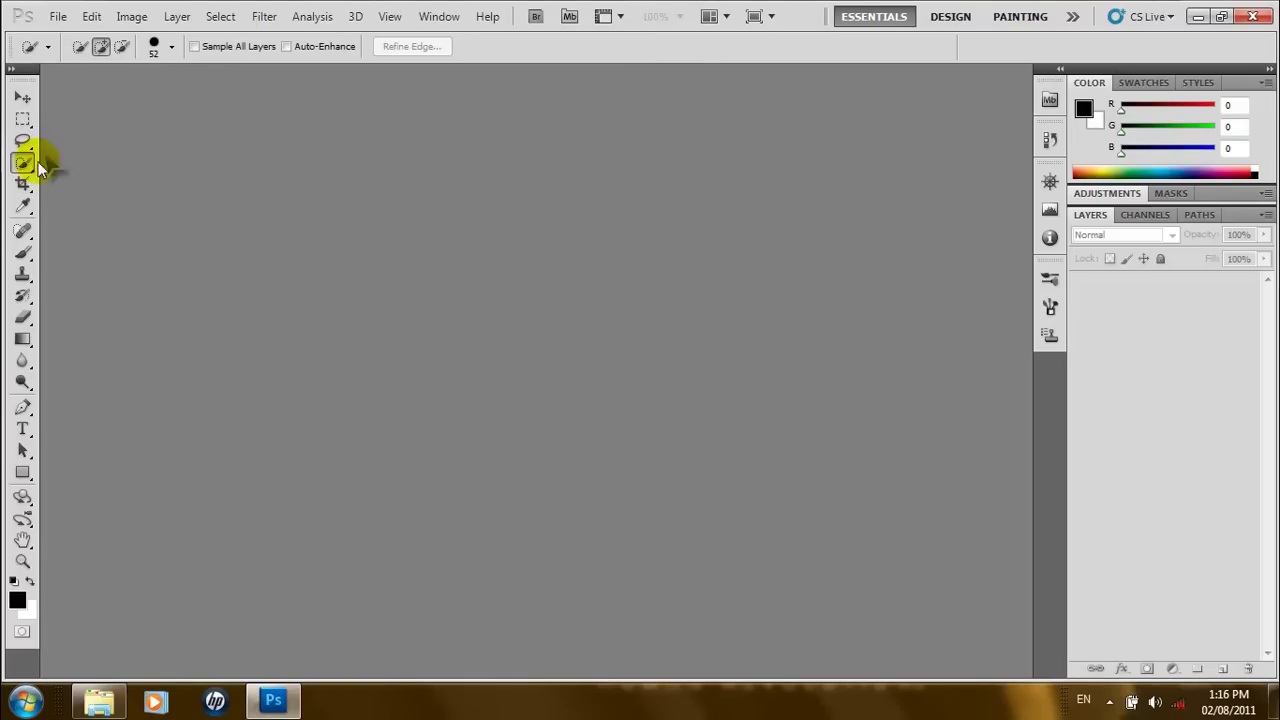
left_click(23, 205)
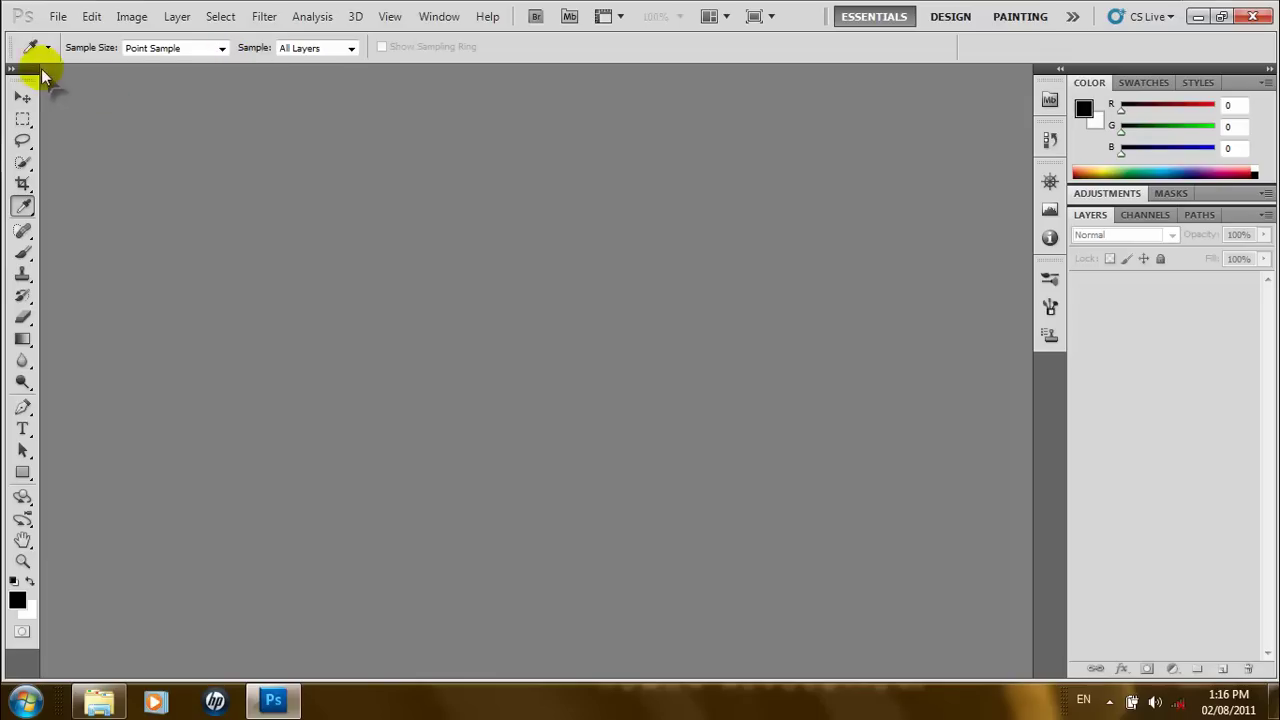
- Expand the toolbox to two columns and return it to a single column
left_click_drag(31, 68, 20, 95)
left_click(12, 70)
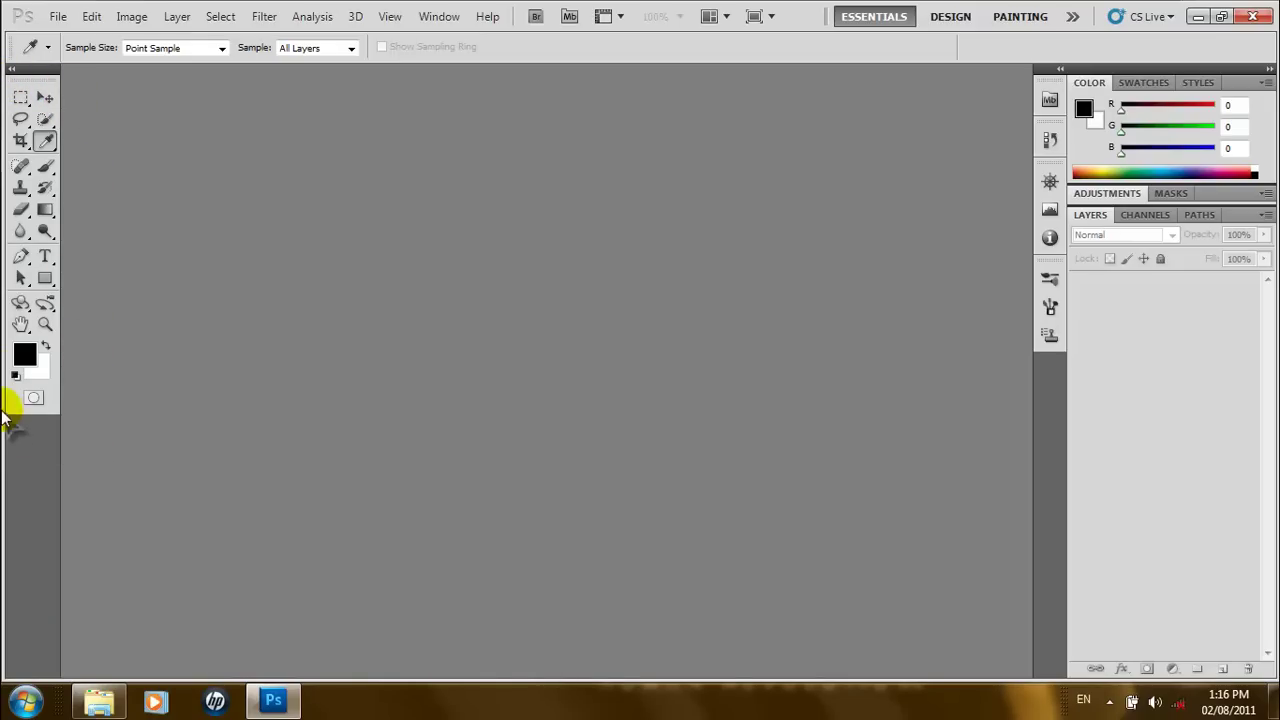
left_click(14, 72)
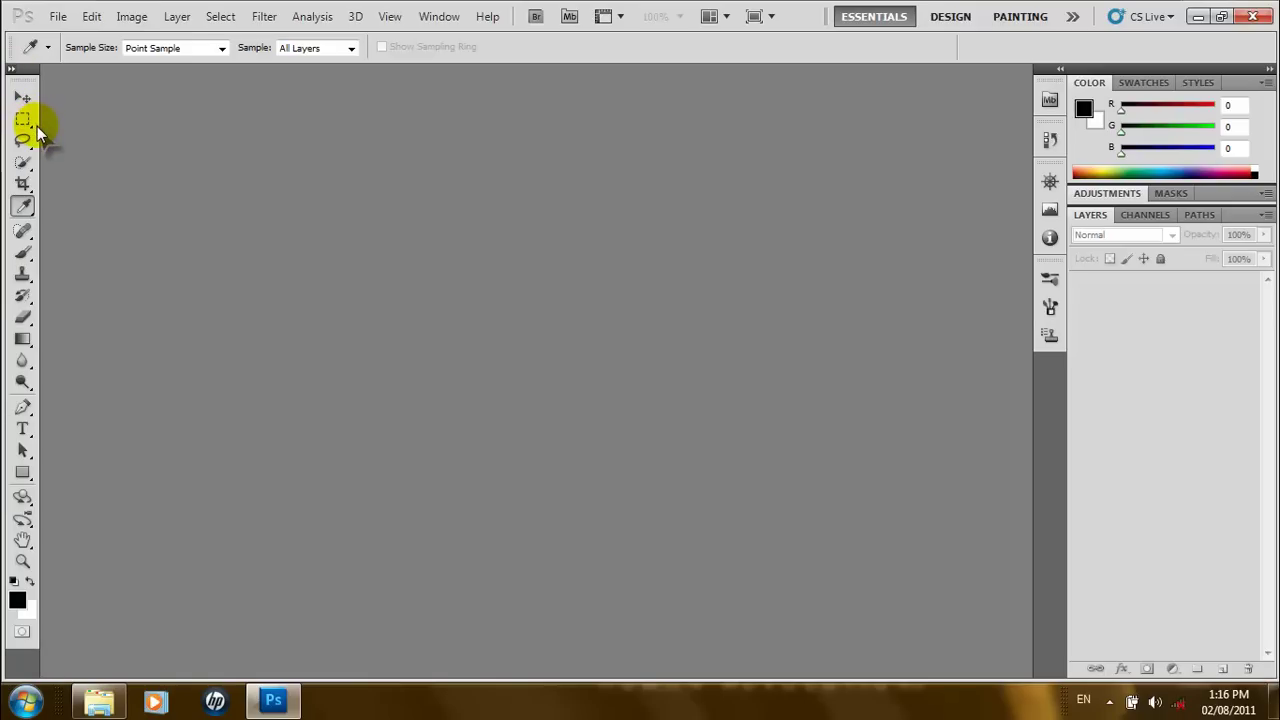
- Compare the options of the Move, Rectangular Marquee, Lasso, Clone Stamp and Horizontal Type tools
left_click(24, 100)
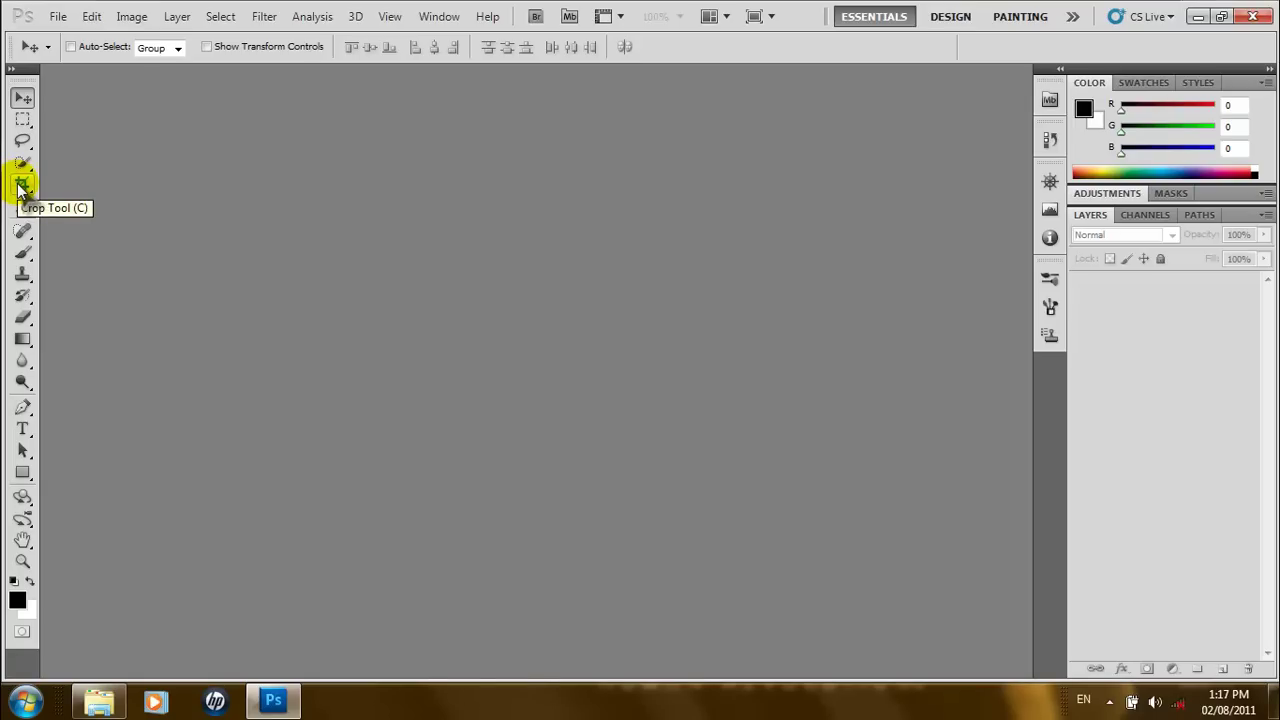
left_click(22, 118)
left_click(25, 142)
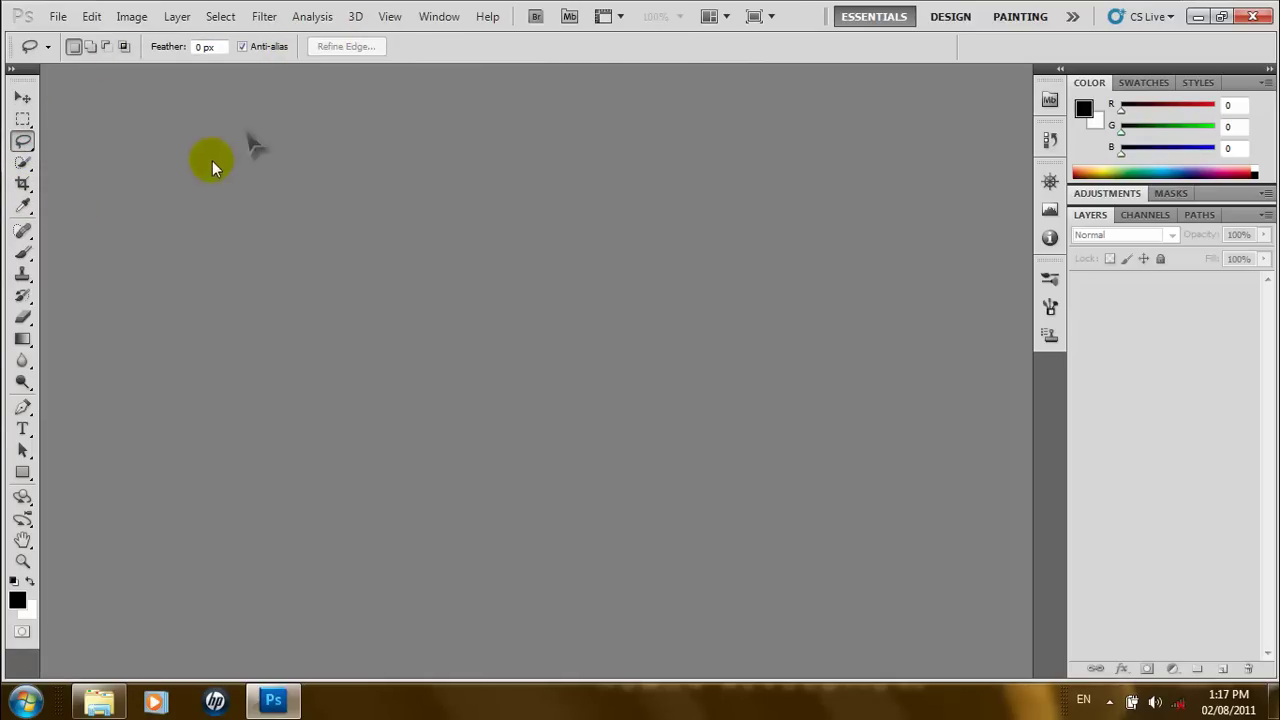
left_click(24, 277)
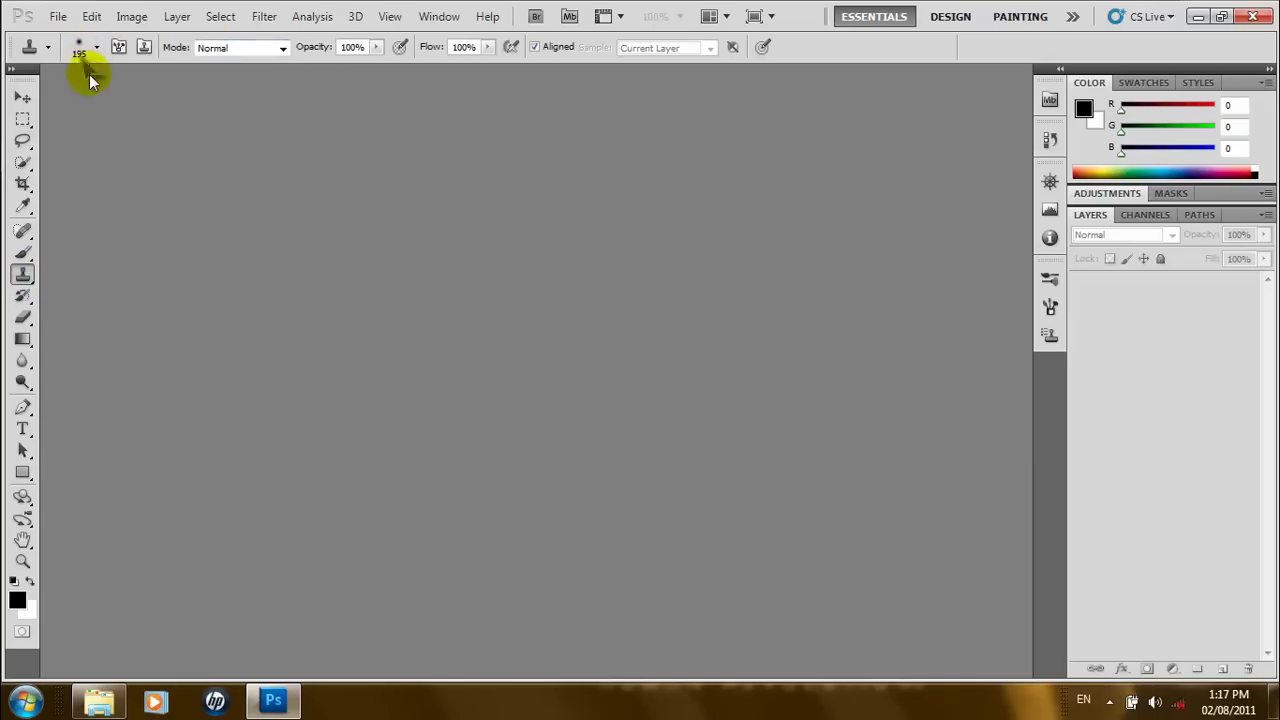
left_click(23, 428)
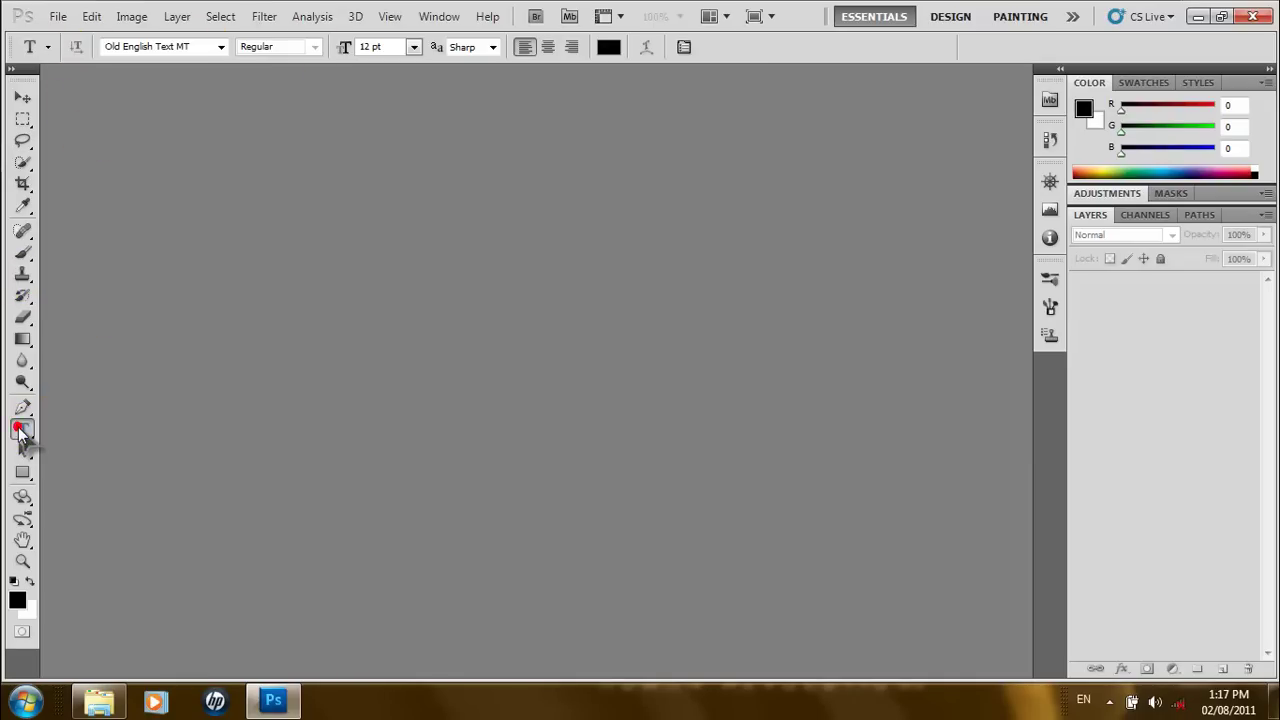
left_click(380, 47)
key("Return")
- Examine the alternative tools grouped with the Rectangular Marquee and the Lasso
left_click(32, 127)
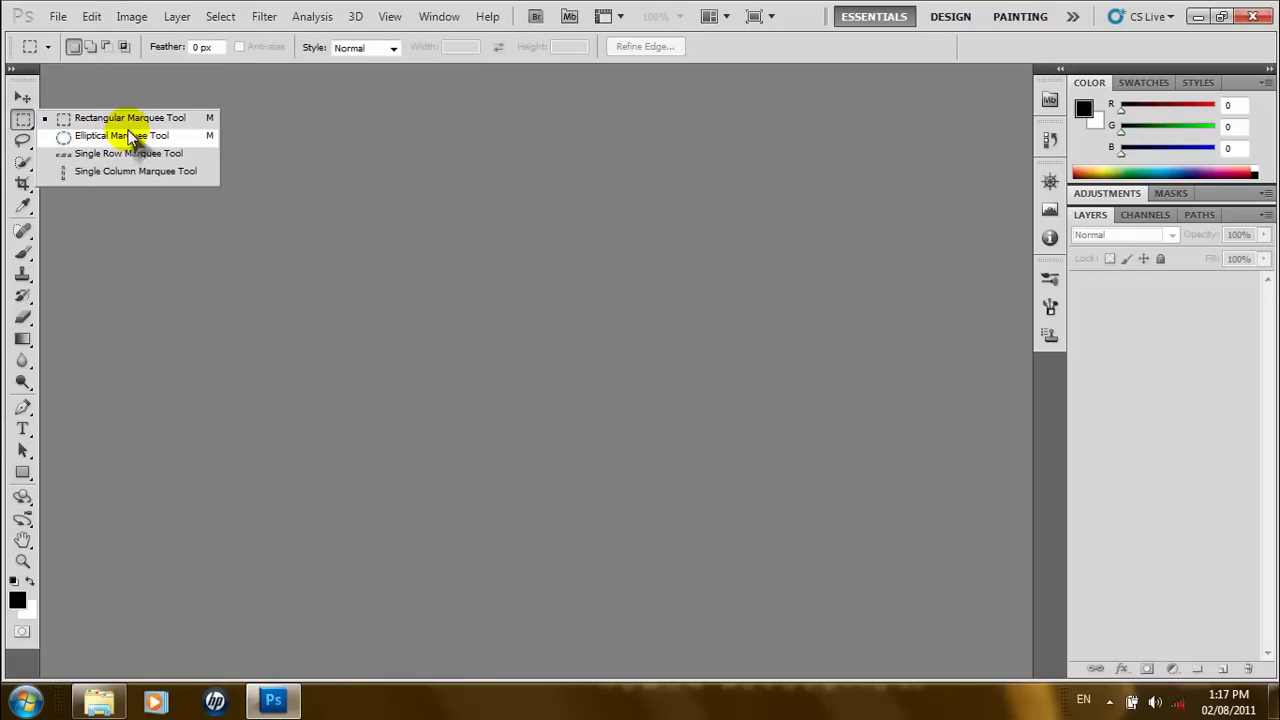
left_click(278, 154)
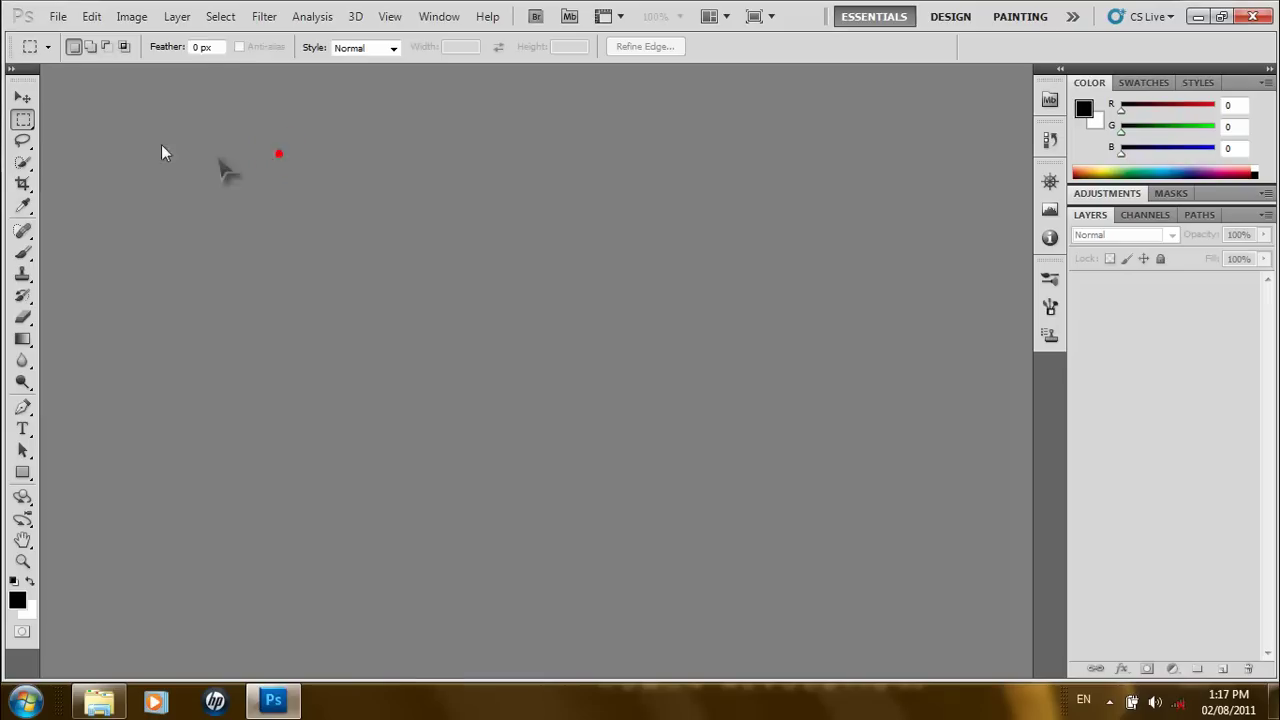
left_click(32, 146)
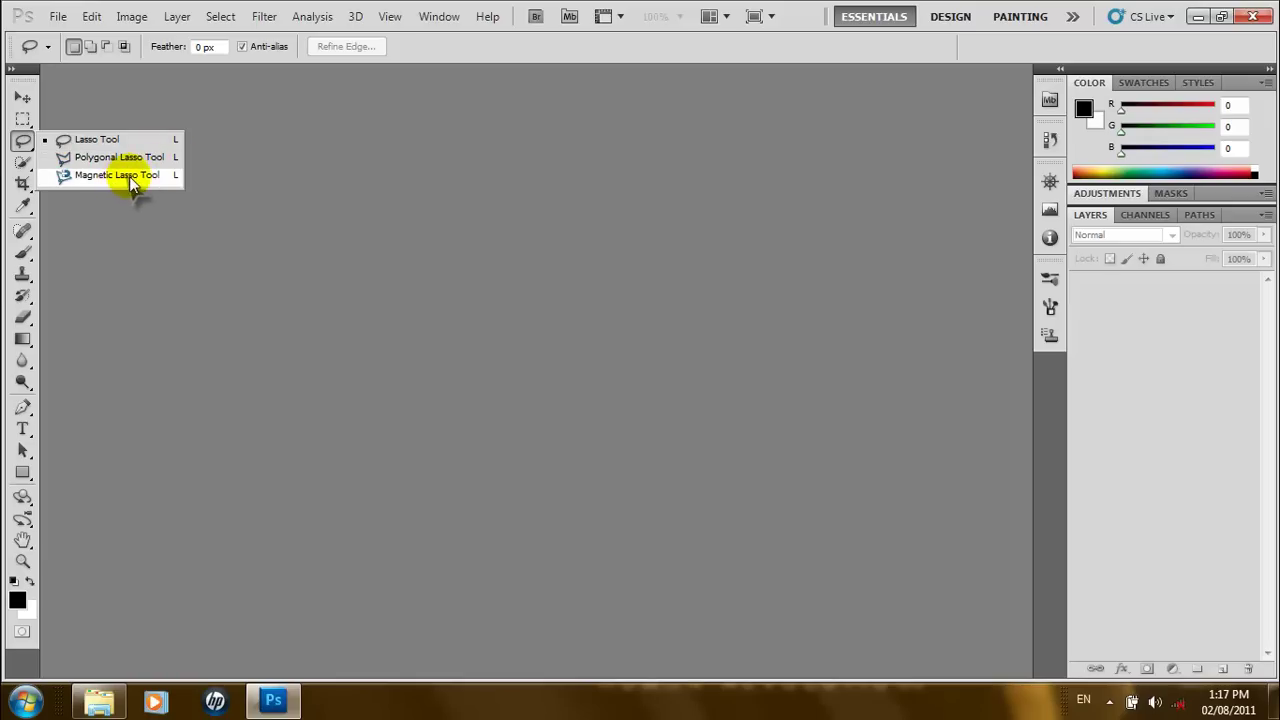
left_click(287, 186)
left_click(62, 147)
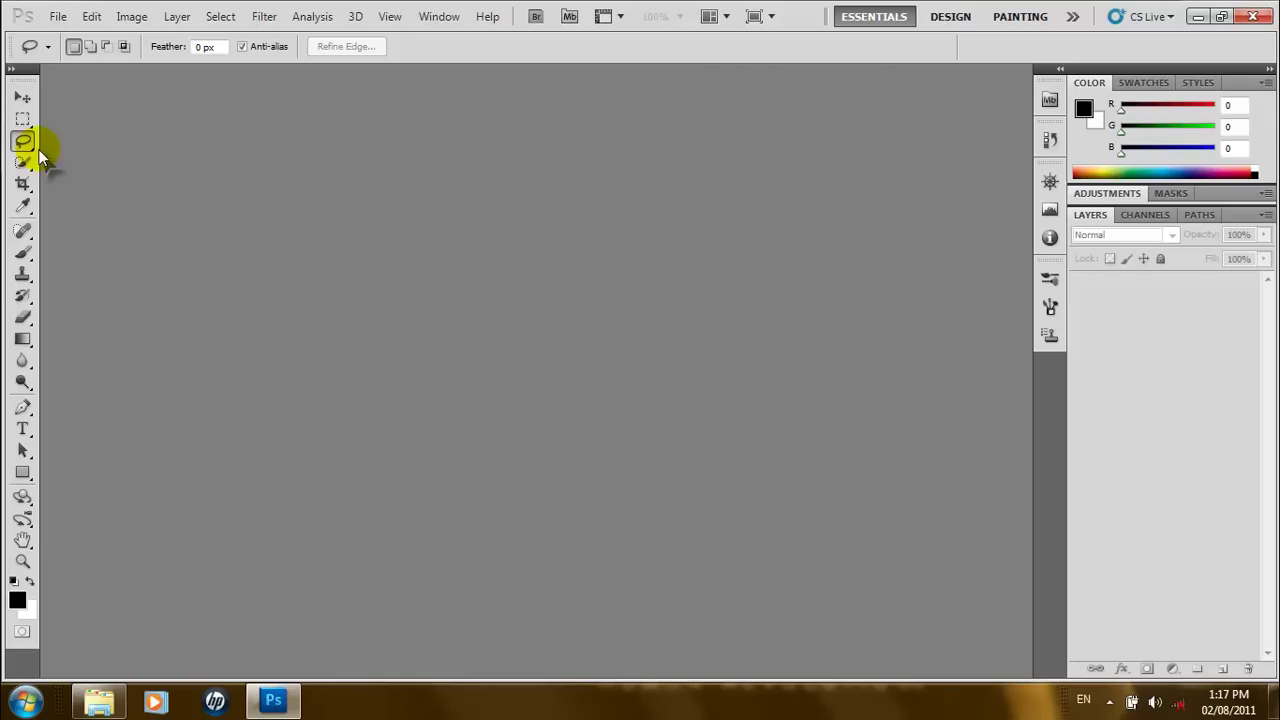
- Switch from the History Brush to the Art History Brush and back to compare their options
left_click(32, 304)
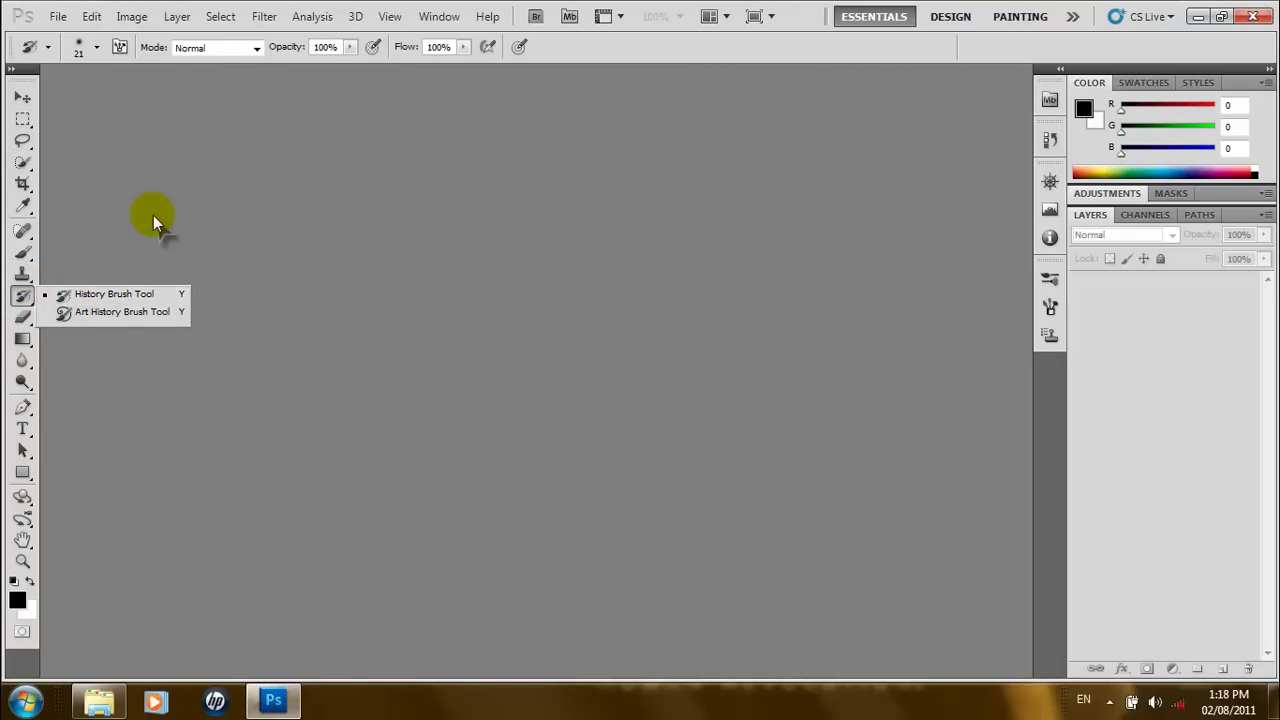
left_click(122, 311)
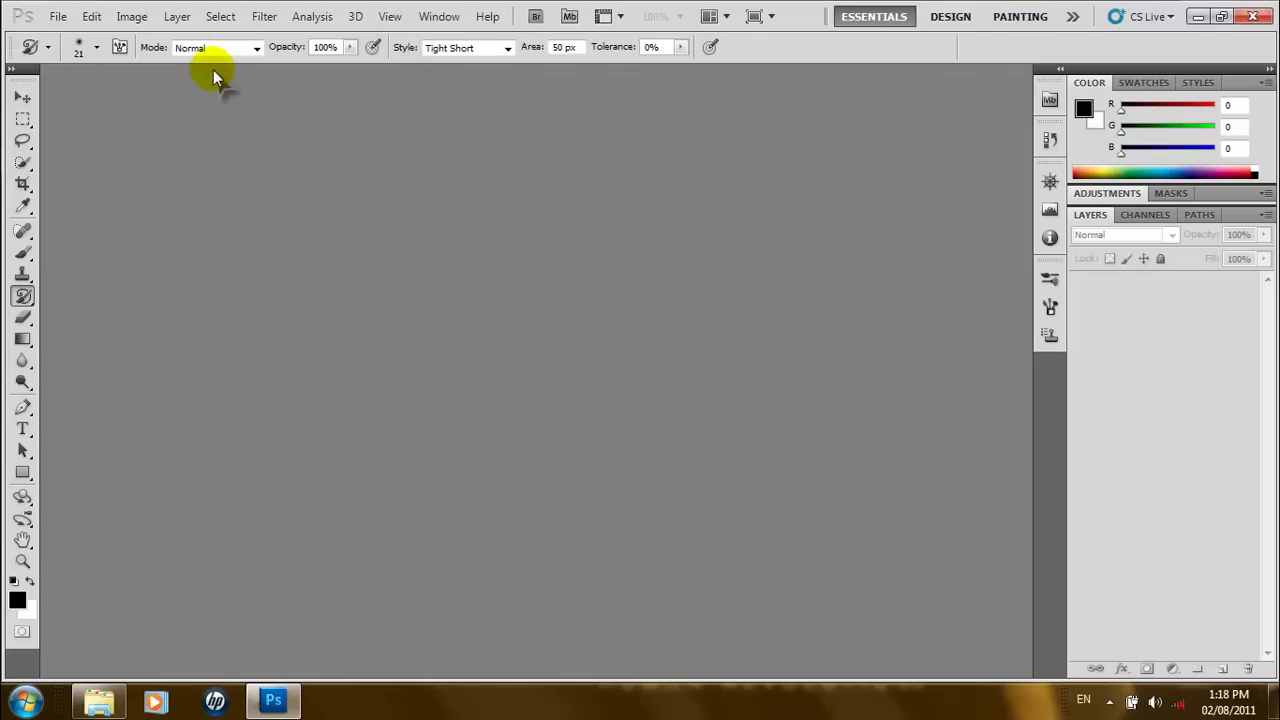
left_click(38, 304)
left_click(85, 294)
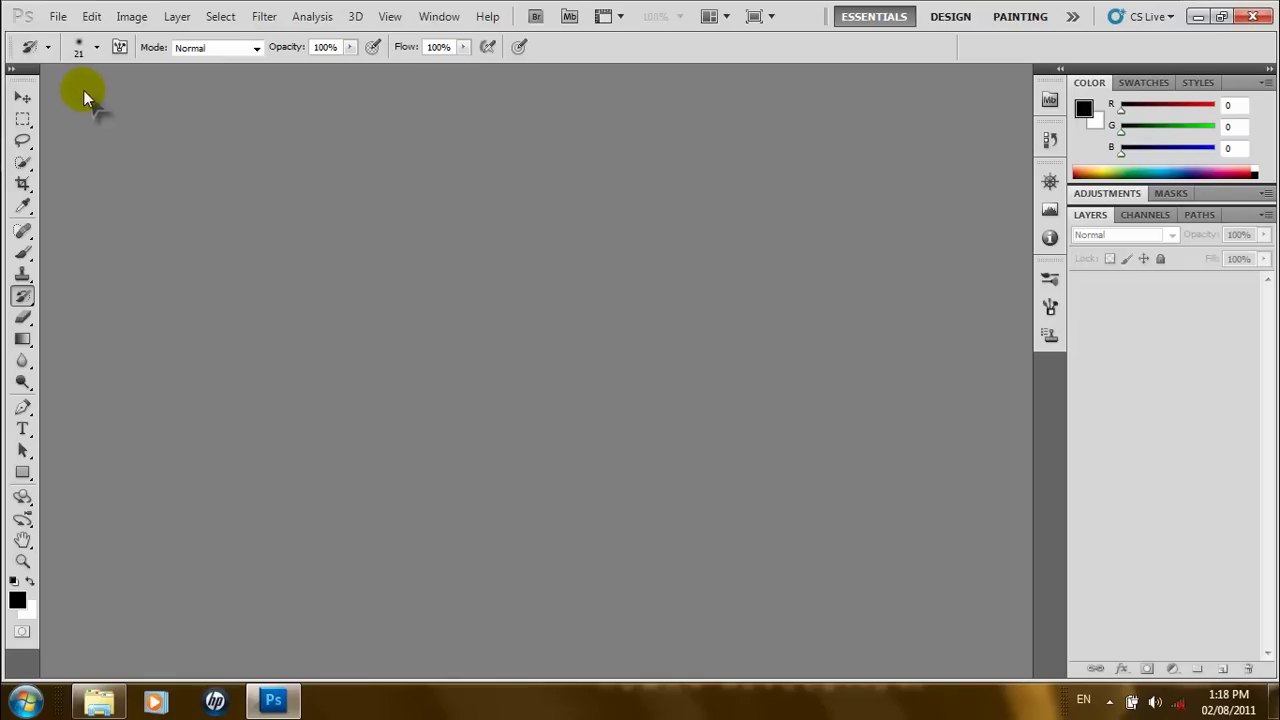
- Alternate between the Move and Eyedropper tools to compare their options
left_click(30, 95)
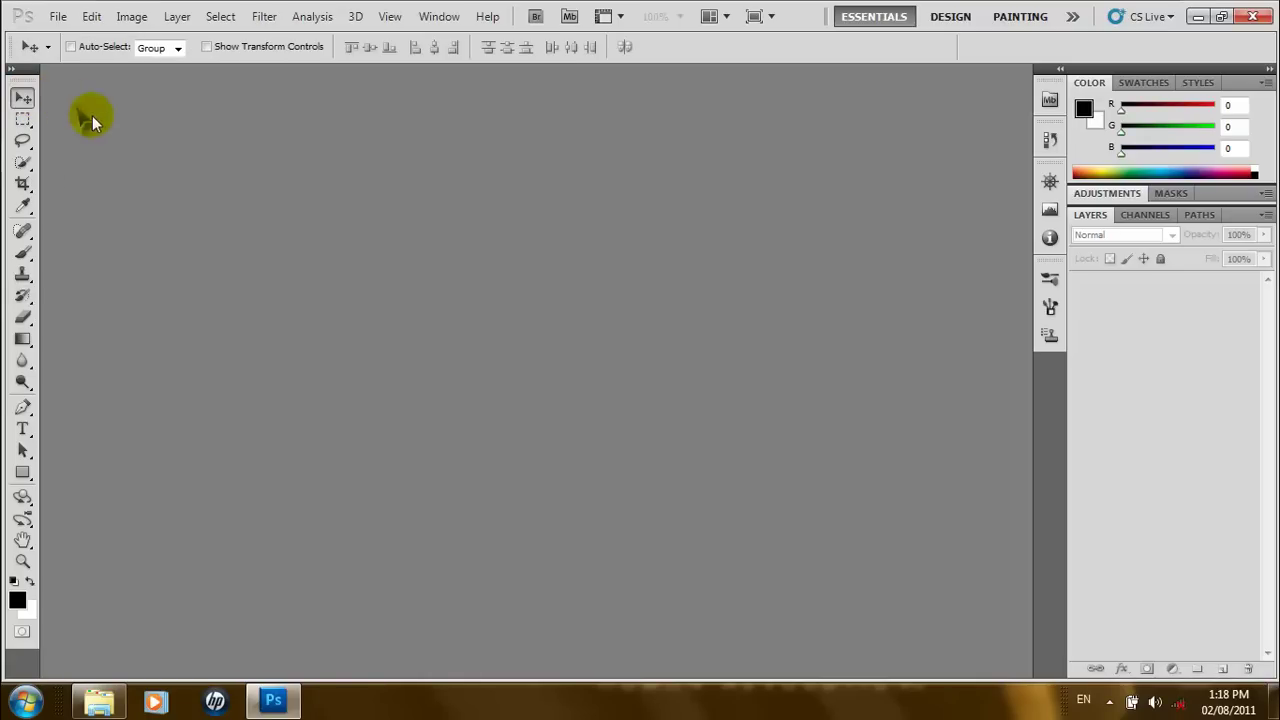
left_click(24, 206)
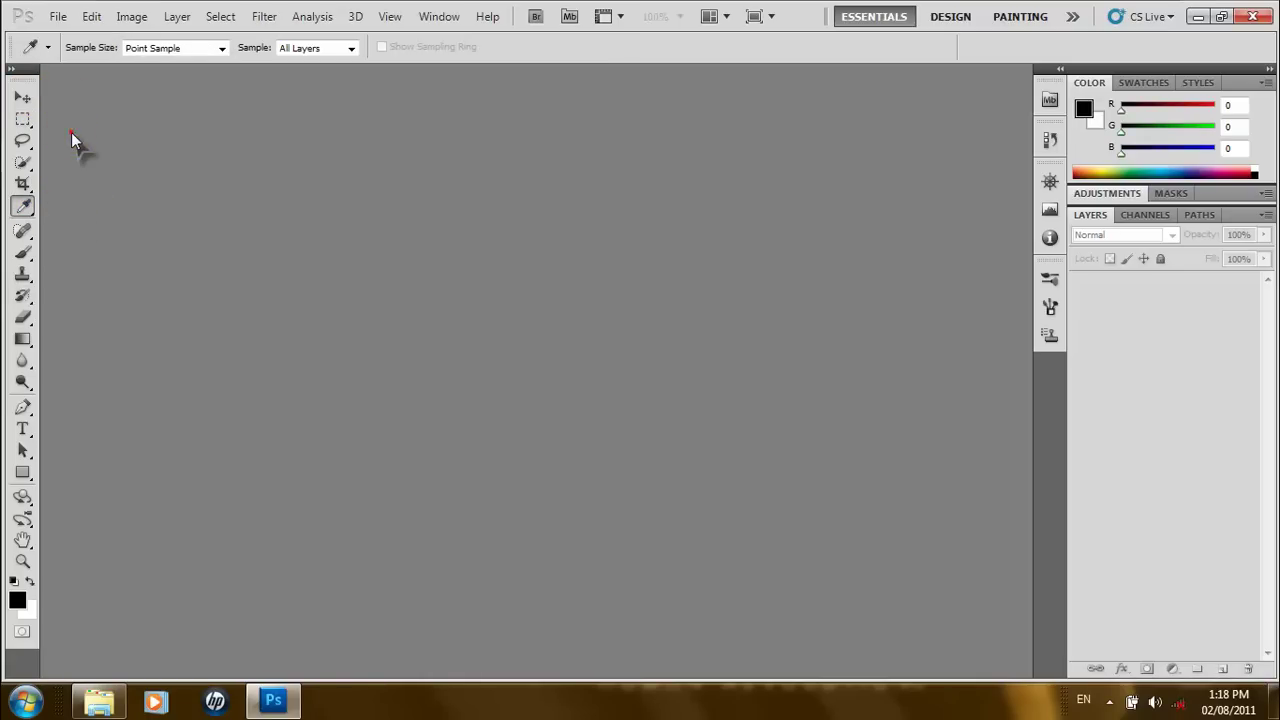
left_click(35, 85)
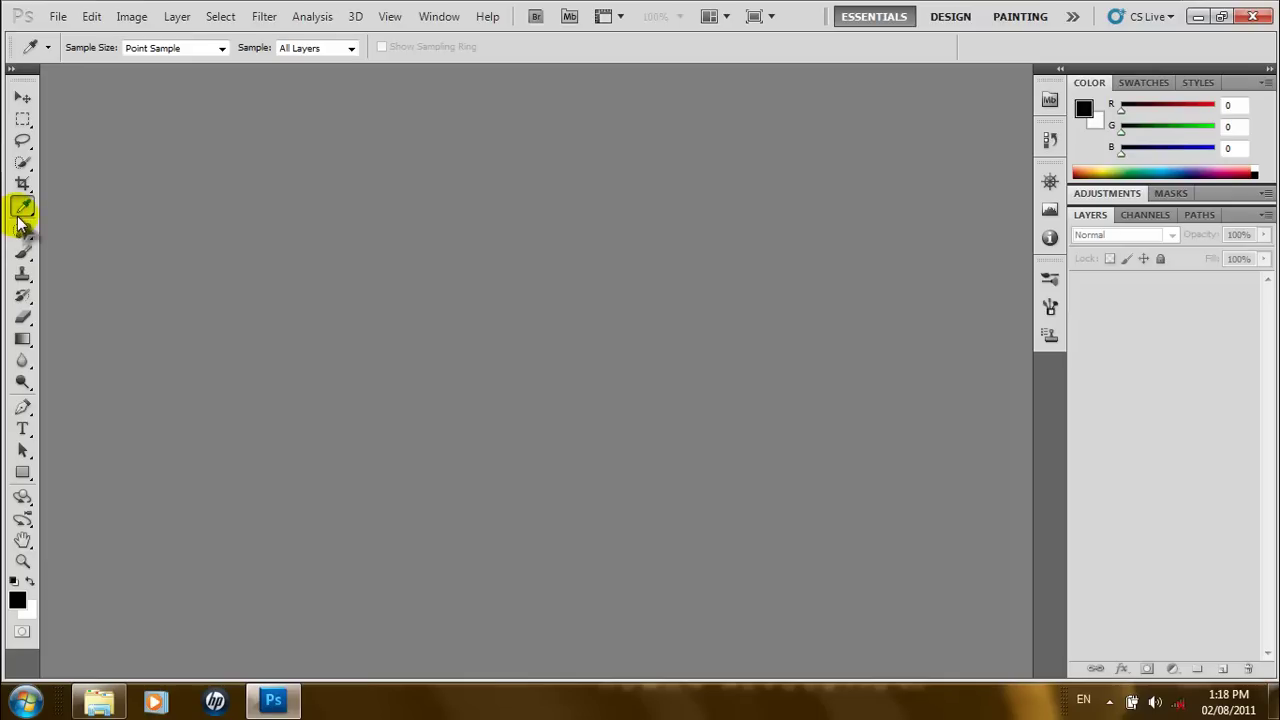
left_click(22, 99)
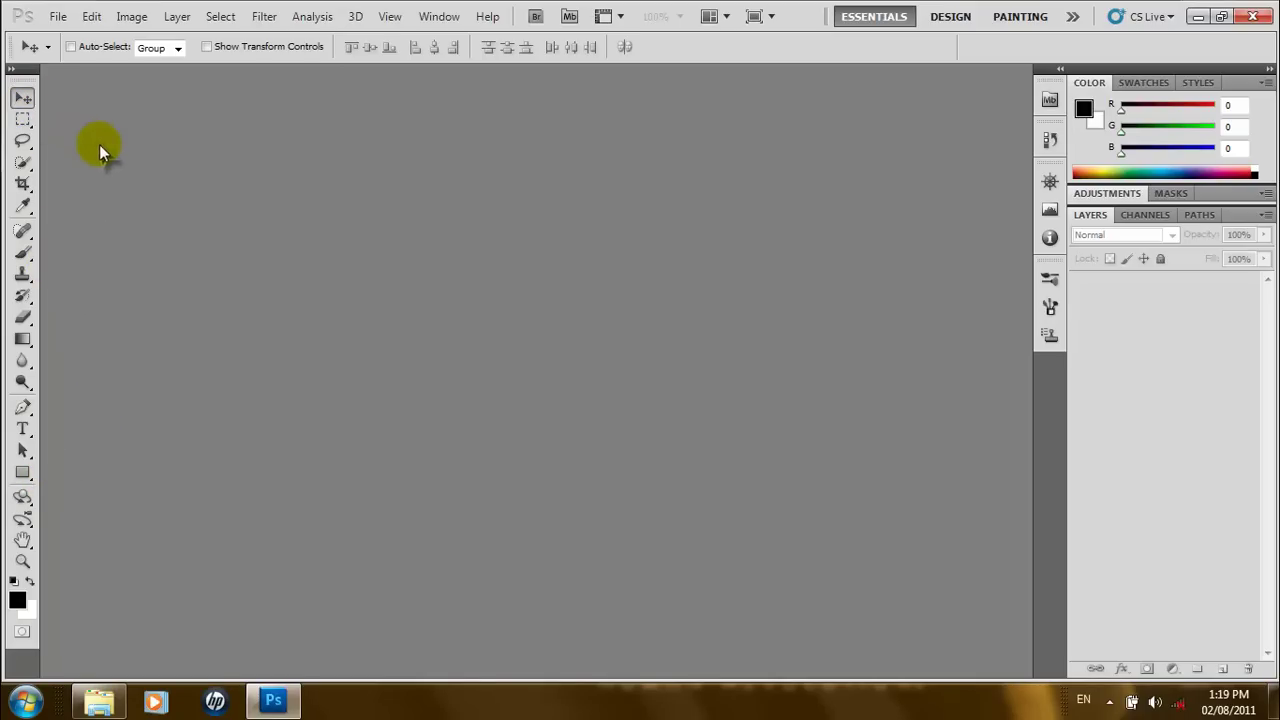
- Examine the toolbox sections through the Clone Stamp, Brush, Gradient, Type and Zoom tools, including the tools grouped with the Brush
left_click(22, 274)
left_click_drag(26, 251, 55, 297)
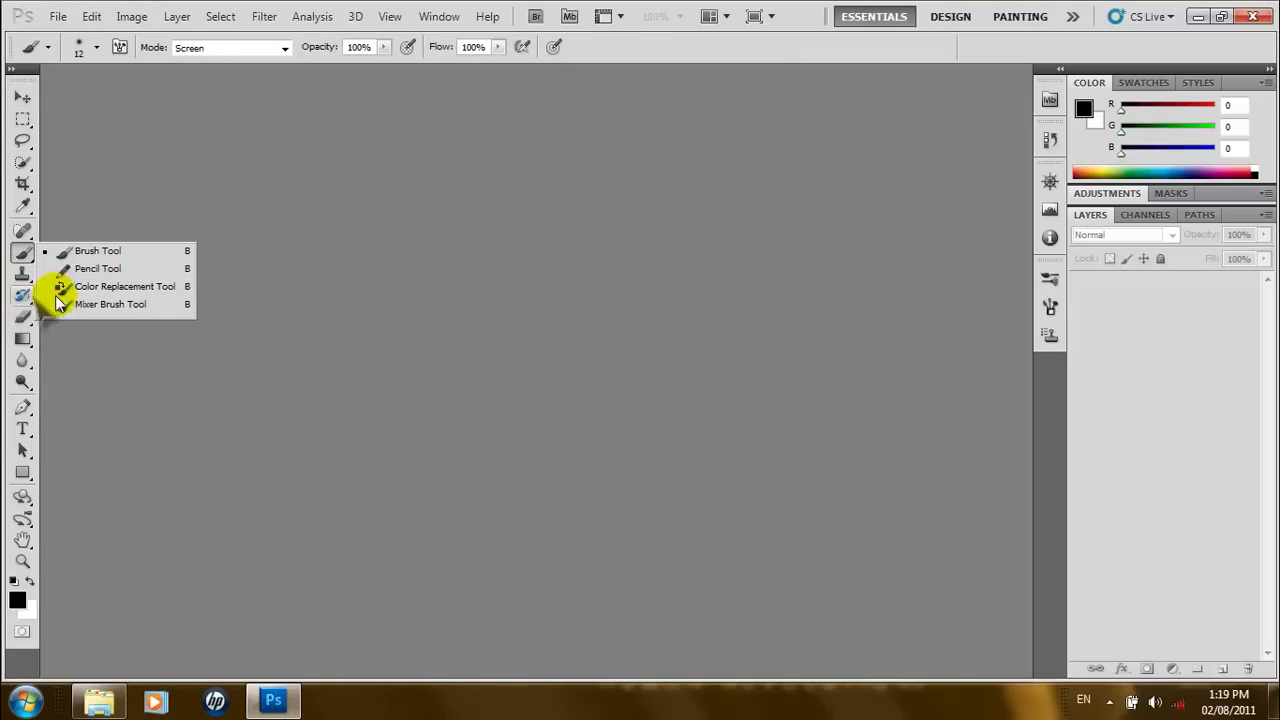
left_click(24, 340)
mouse_move(26, 343)
left_mouse_down()
mouse_move(85, 366)
mouse_move(57, 355)
mouse_move(77, 283)
left_mouse_up()
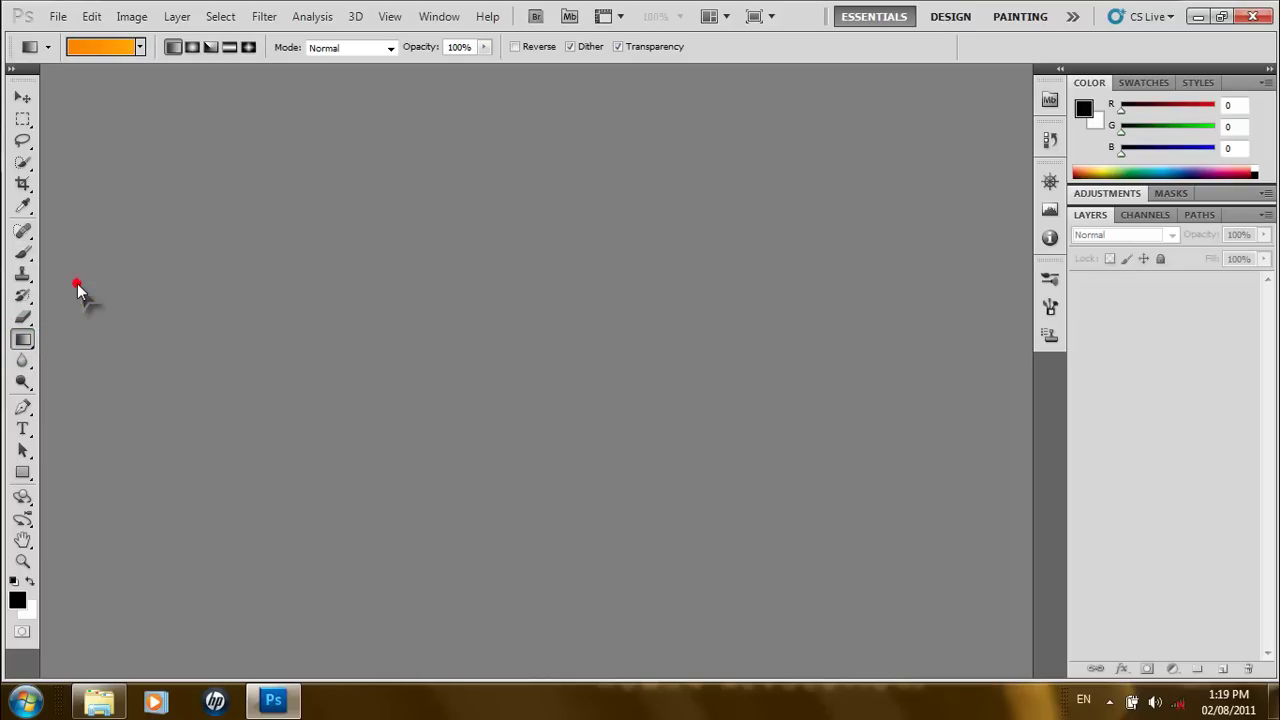
left_click_drag(27, 478, 24, 432)
left_click(24, 431)
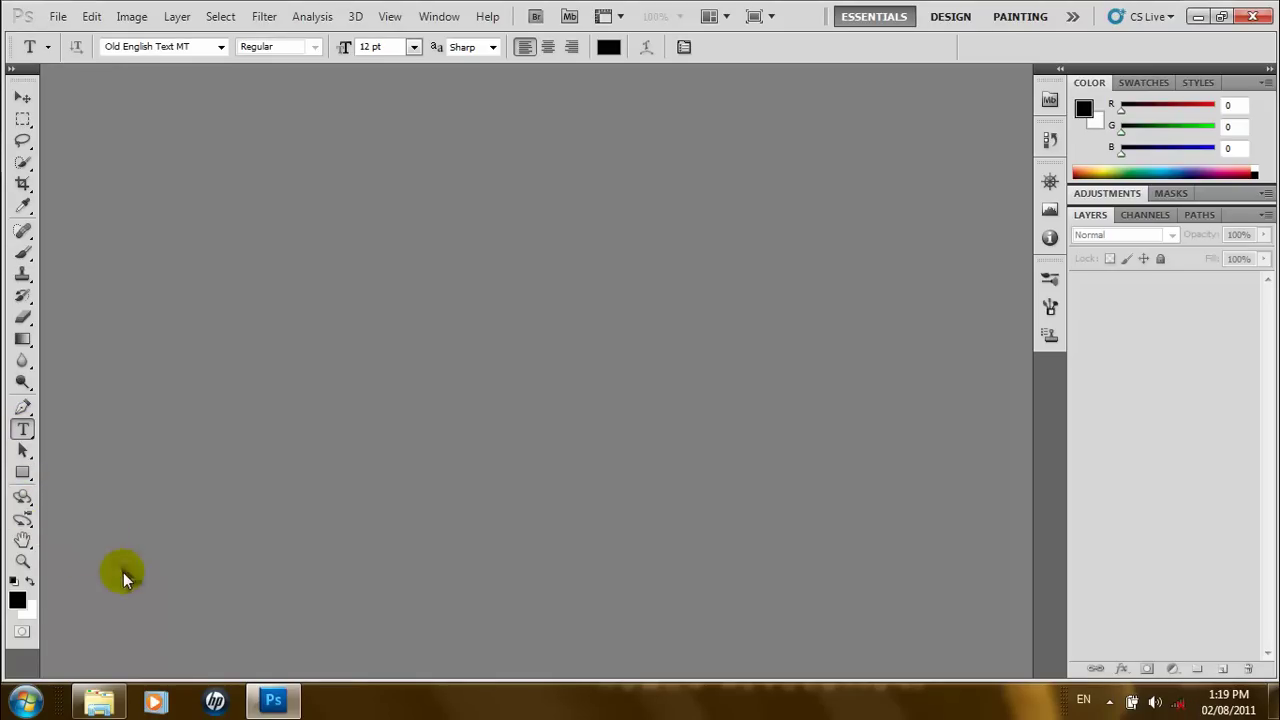
left_click(22, 561)
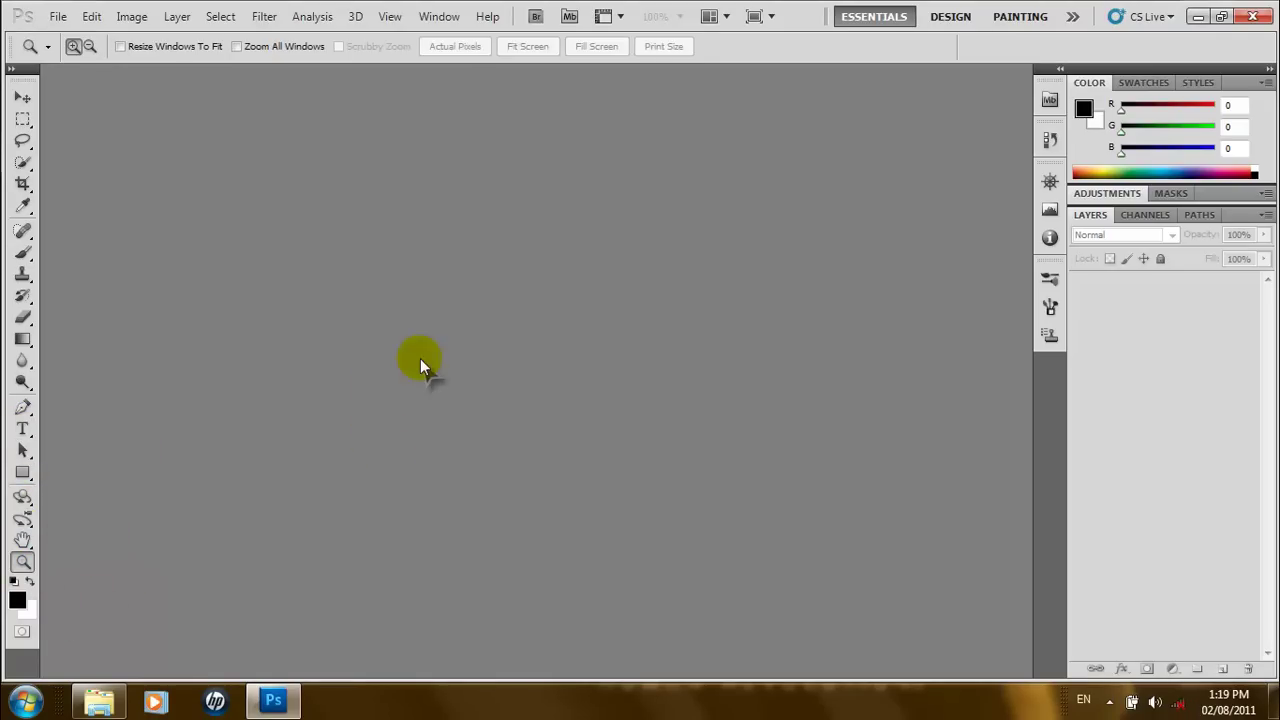
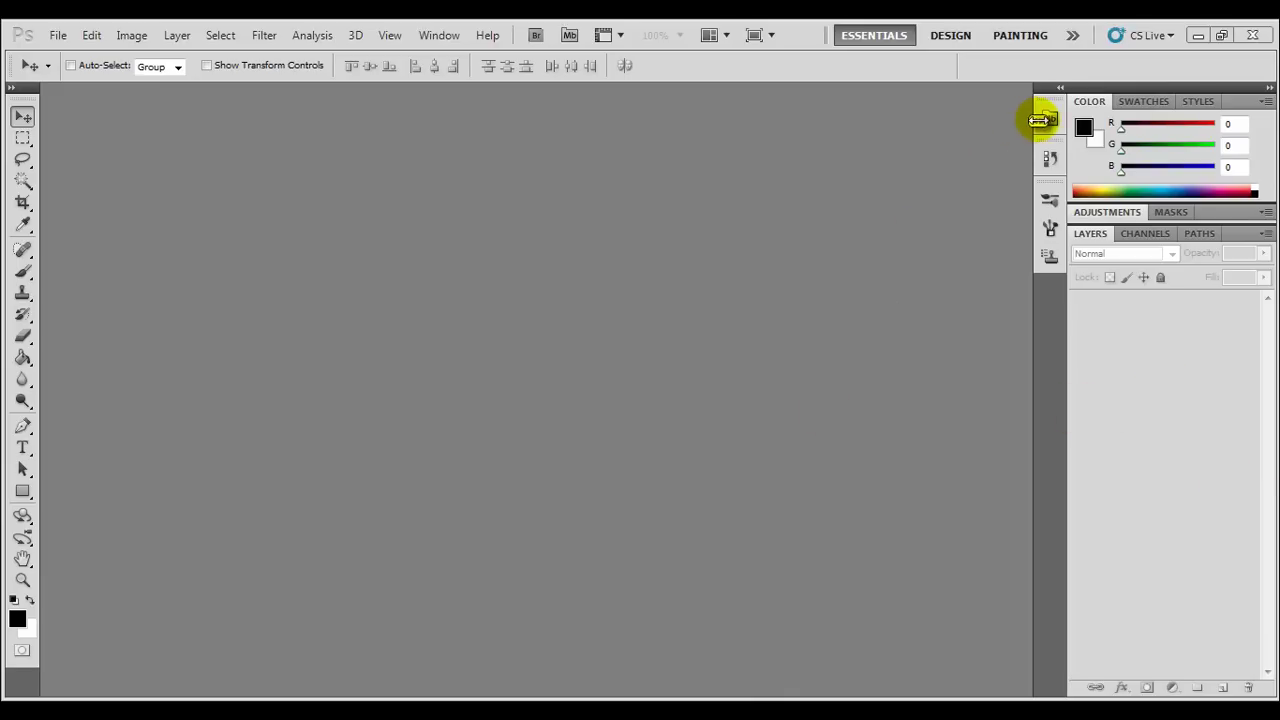
- Open L3.psd from the Ps_Files folder in Mini Bridge, then collapse Mini Bridge
left_click(1049, 120)
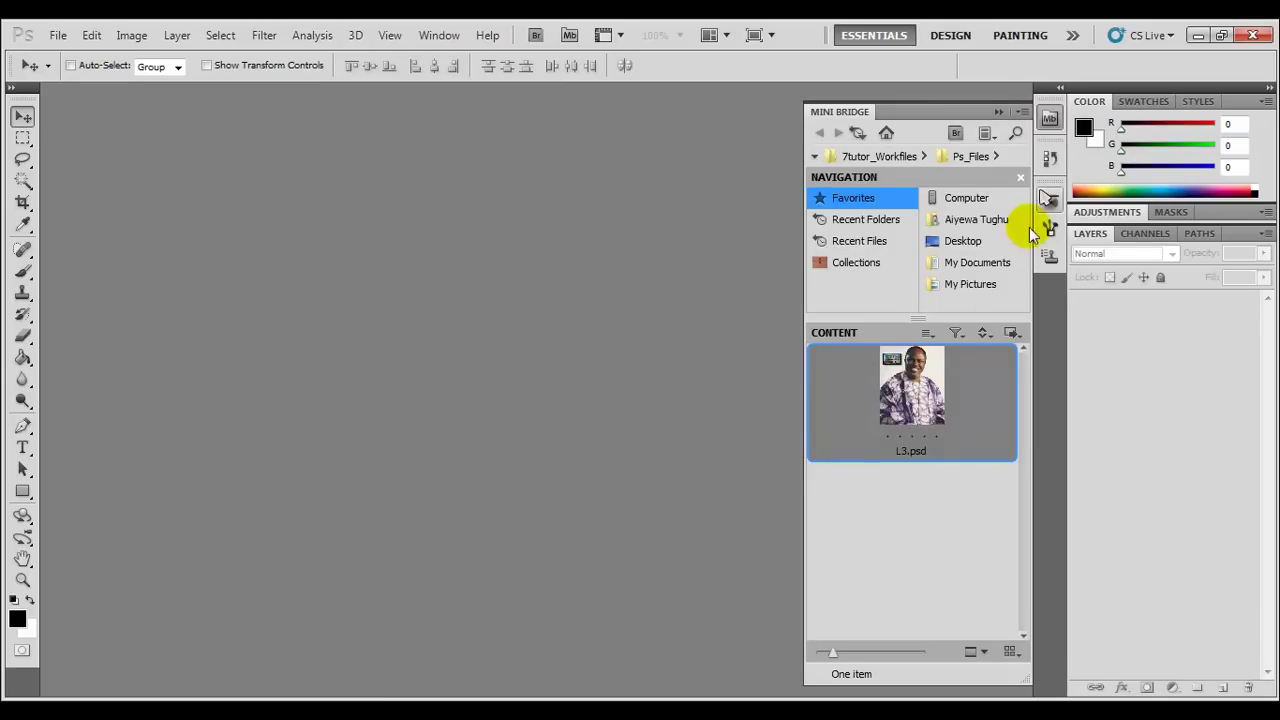
left_click_drag(908, 378, 417, 354)
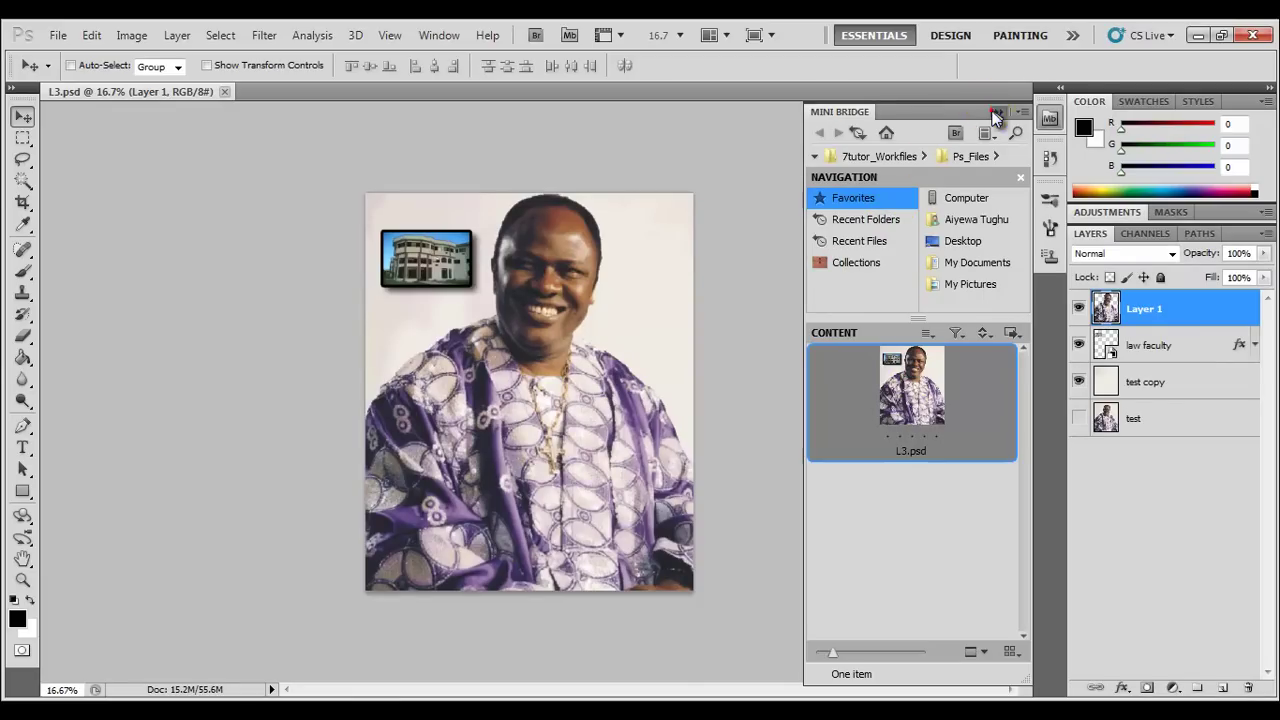
left_click(995, 113)
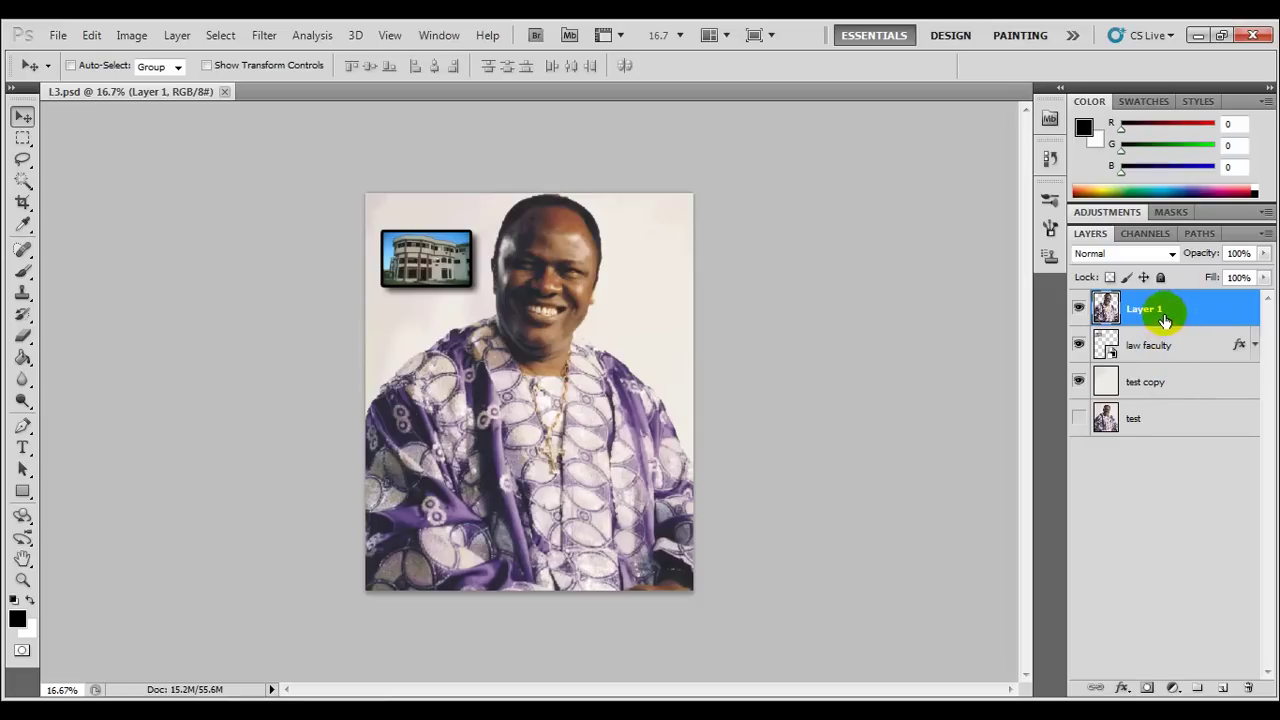
- Select Layer 1, law faculty, test copy and test in turn to examine the layer stack of L3.psd
left_click(1160, 348)
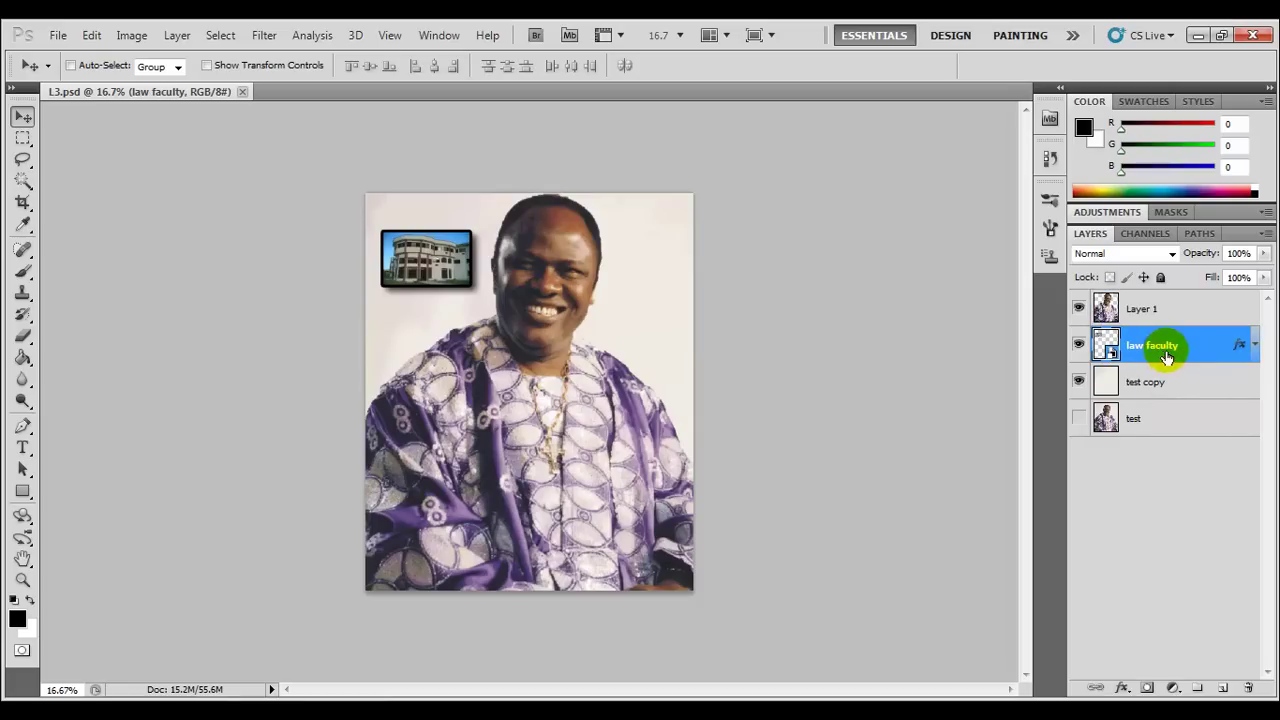
left_click(1150, 393)
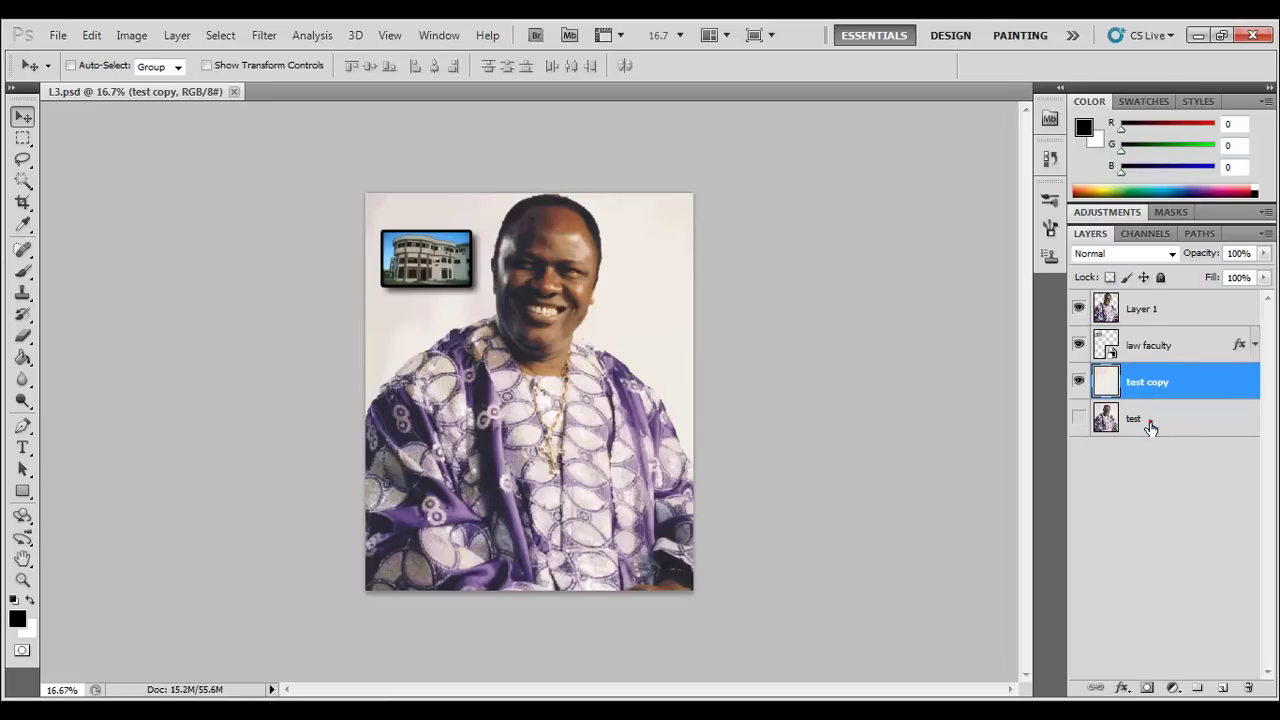
left_click(1150, 425)
left_click(1145, 382)
left_click(1150, 333)
left_click(1148, 318)
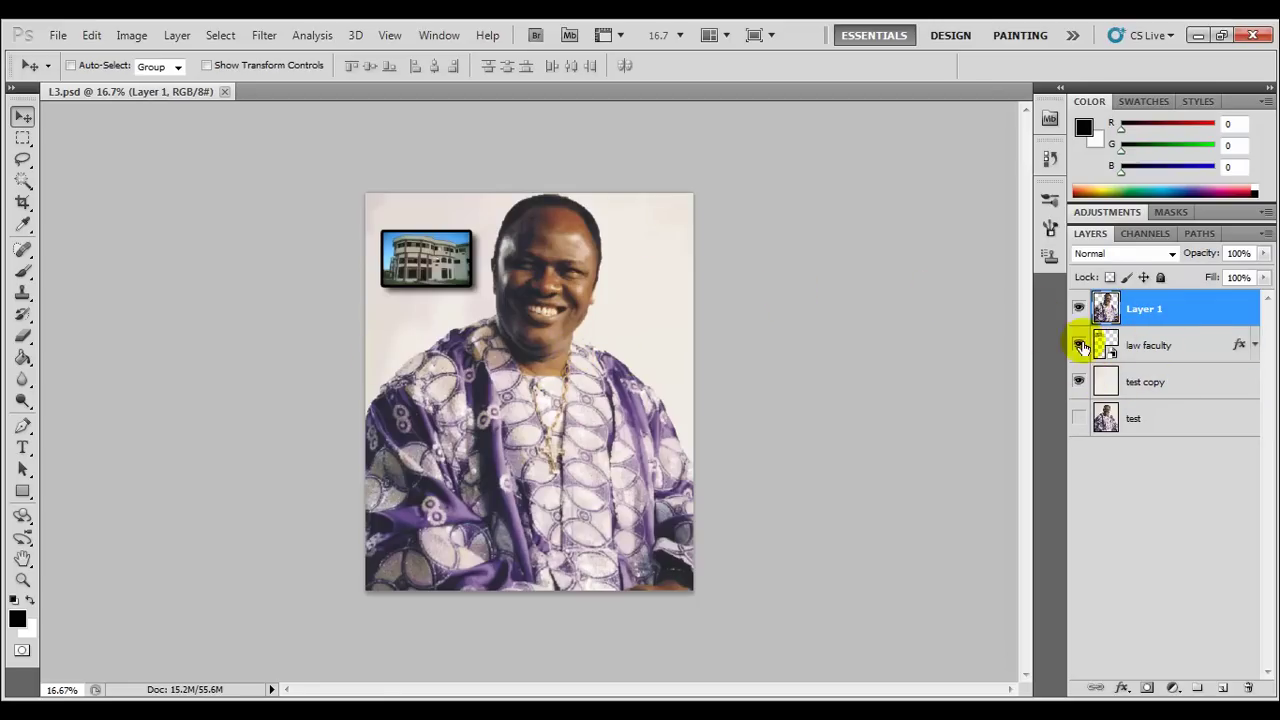
left_click(1225, 331)
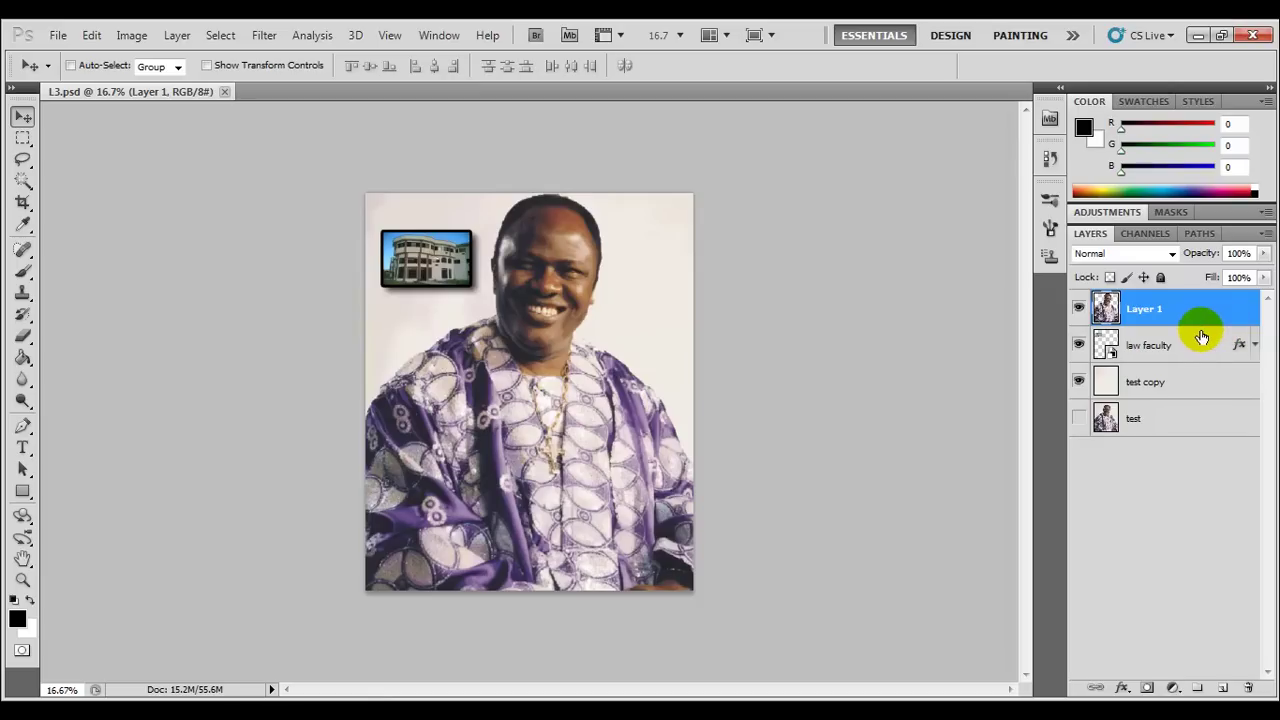
left_click(1163, 347)
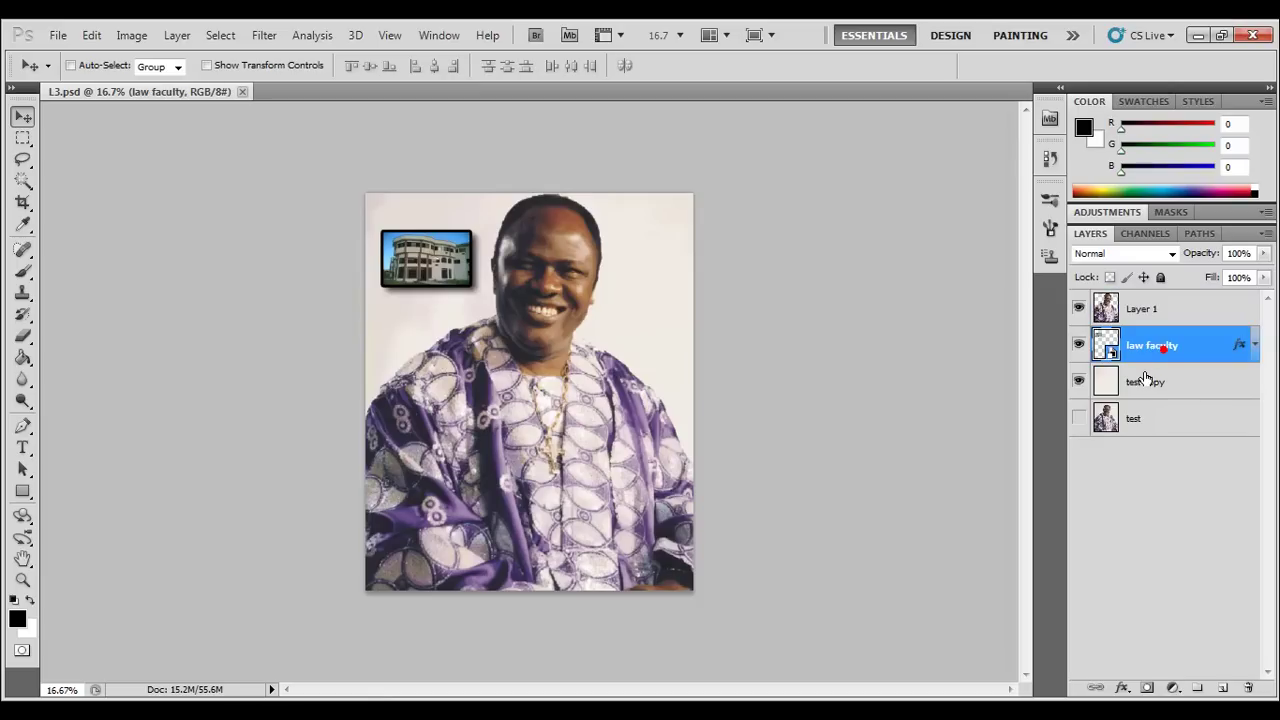
left_click(1147, 385)
left_click(1137, 414)
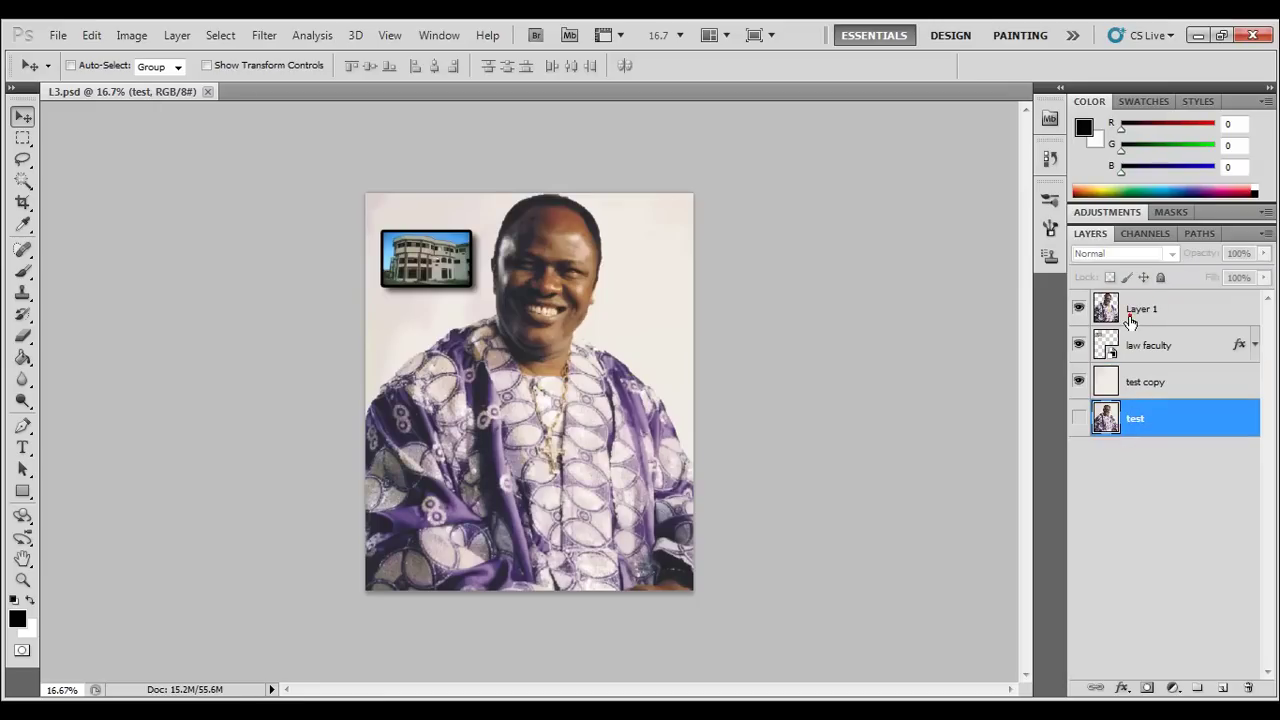
left_click(1129, 316)
left_click(1142, 340)
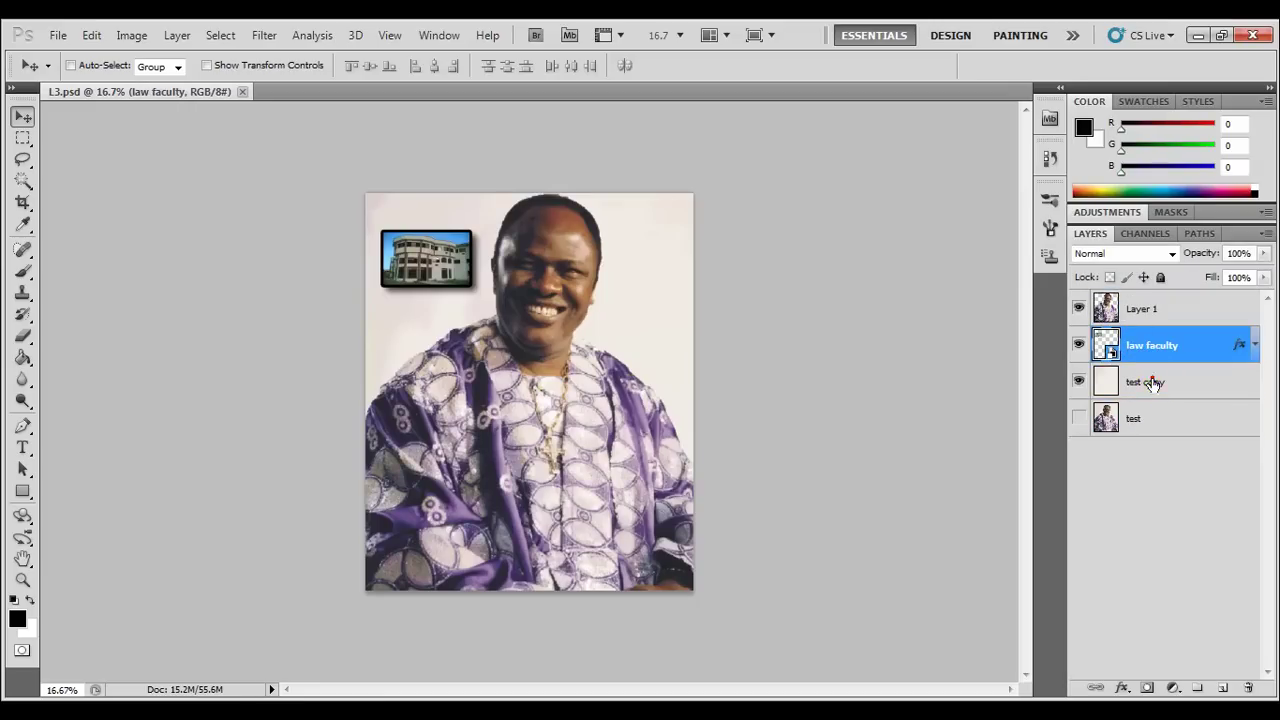
left_click(1148, 379)
left_click(1156, 417)
left_click(1140, 380)
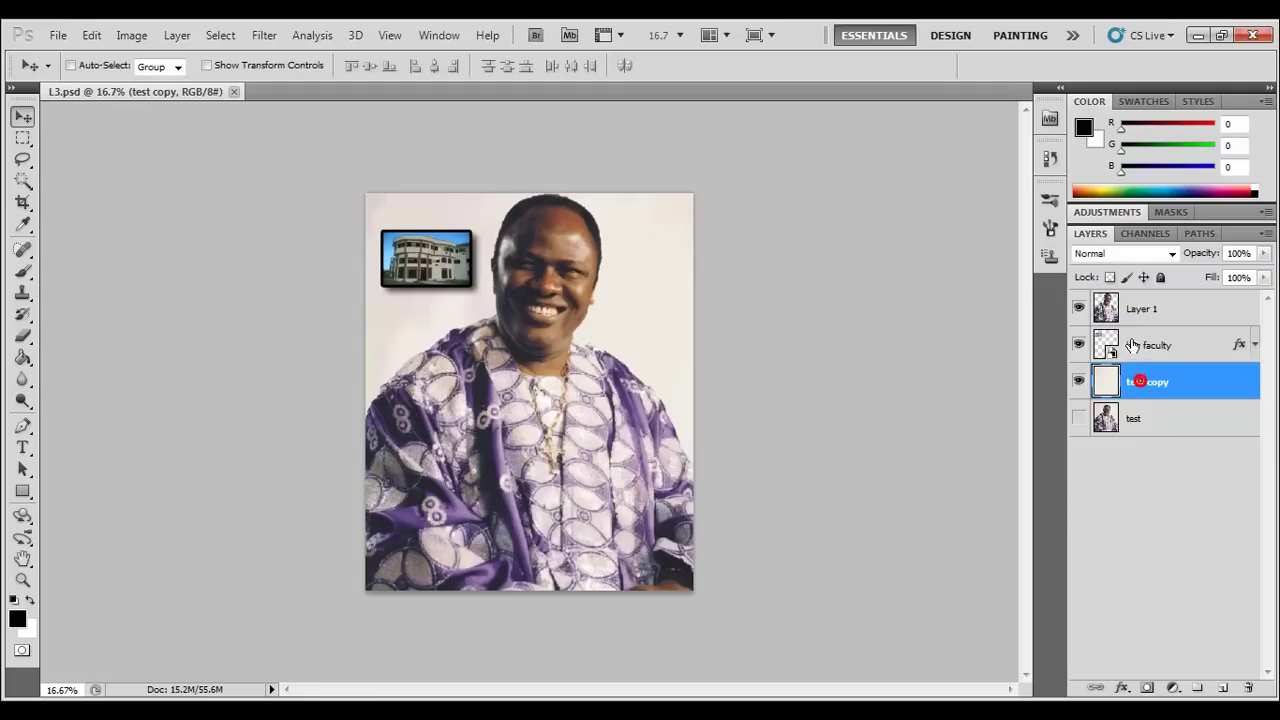
- Move the law faculty picture down and to the right so that it sits behind the man's shoulder
left_click(1133, 343)
left_click(1133, 309)
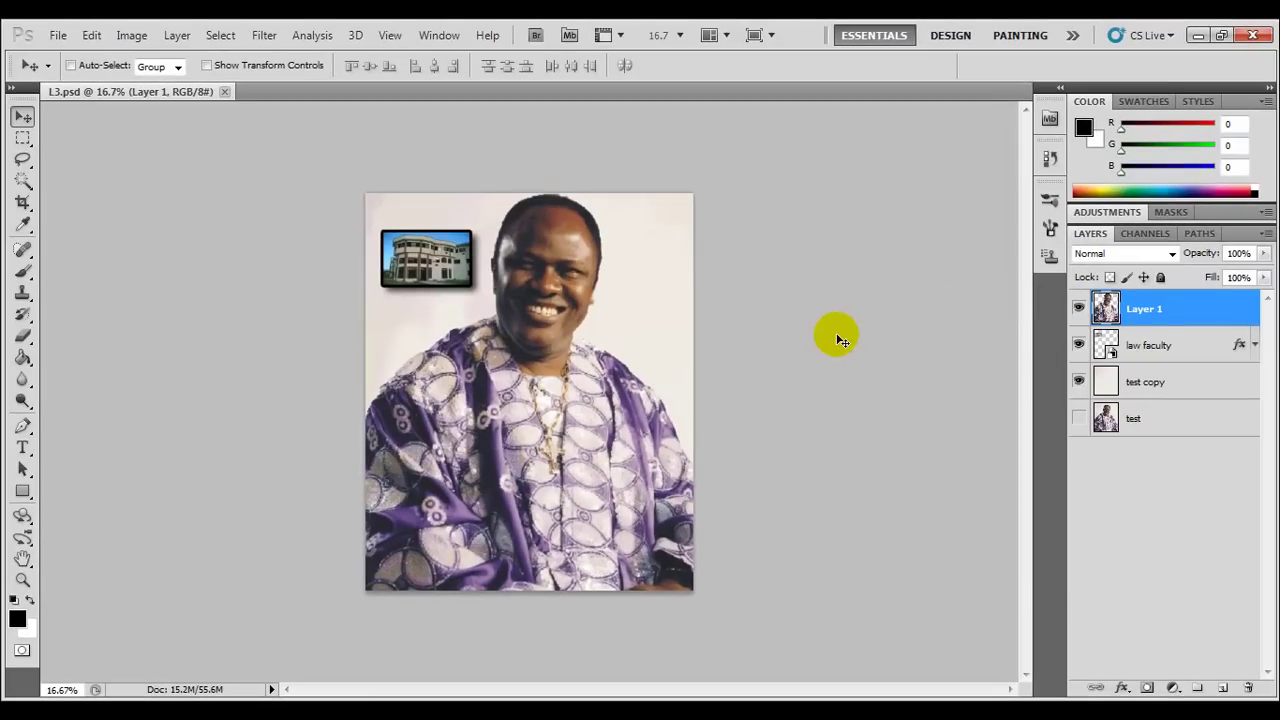
left_click_drag(428, 253, 475, 330)
left_click(1133, 345)
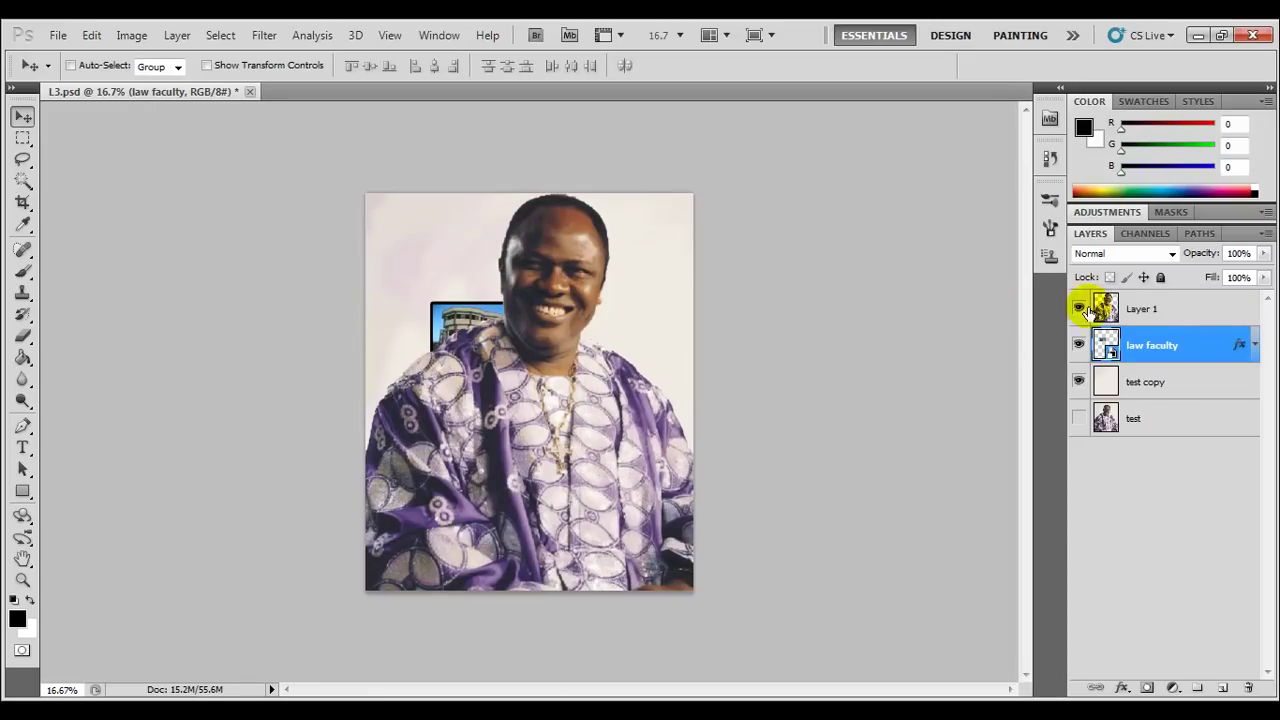
- Hide Layer 1 and move the law faculty picture back to the upper-left corner of the canvas
left_click(1128, 308)
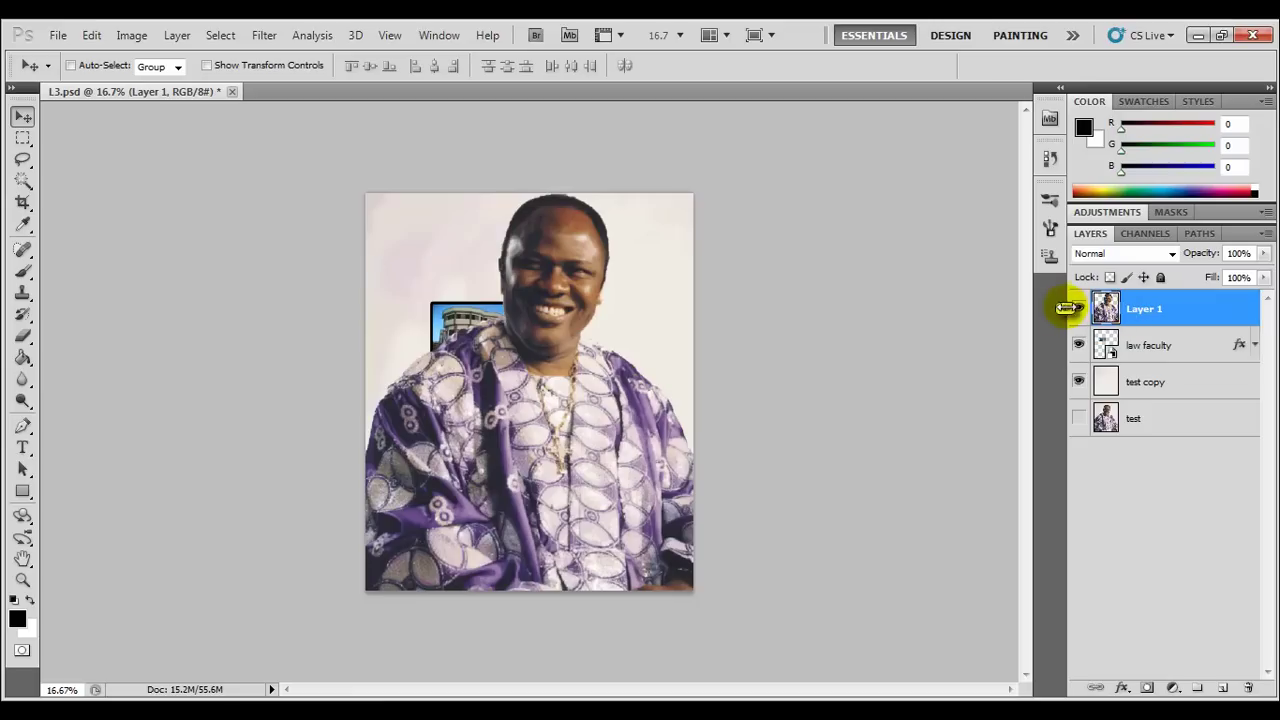
left_click(1078, 309)
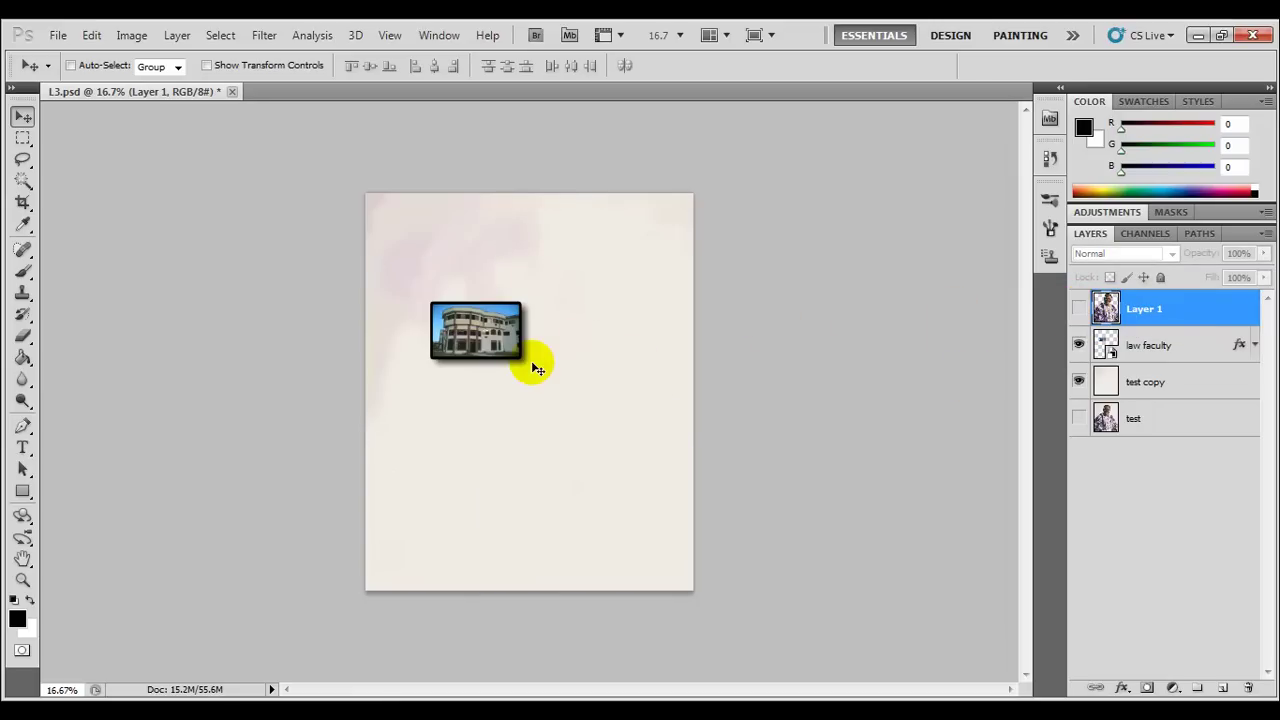
left_click(1145, 346)
left_click_drag(517, 332, 467, 247)
left_click(1156, 312)
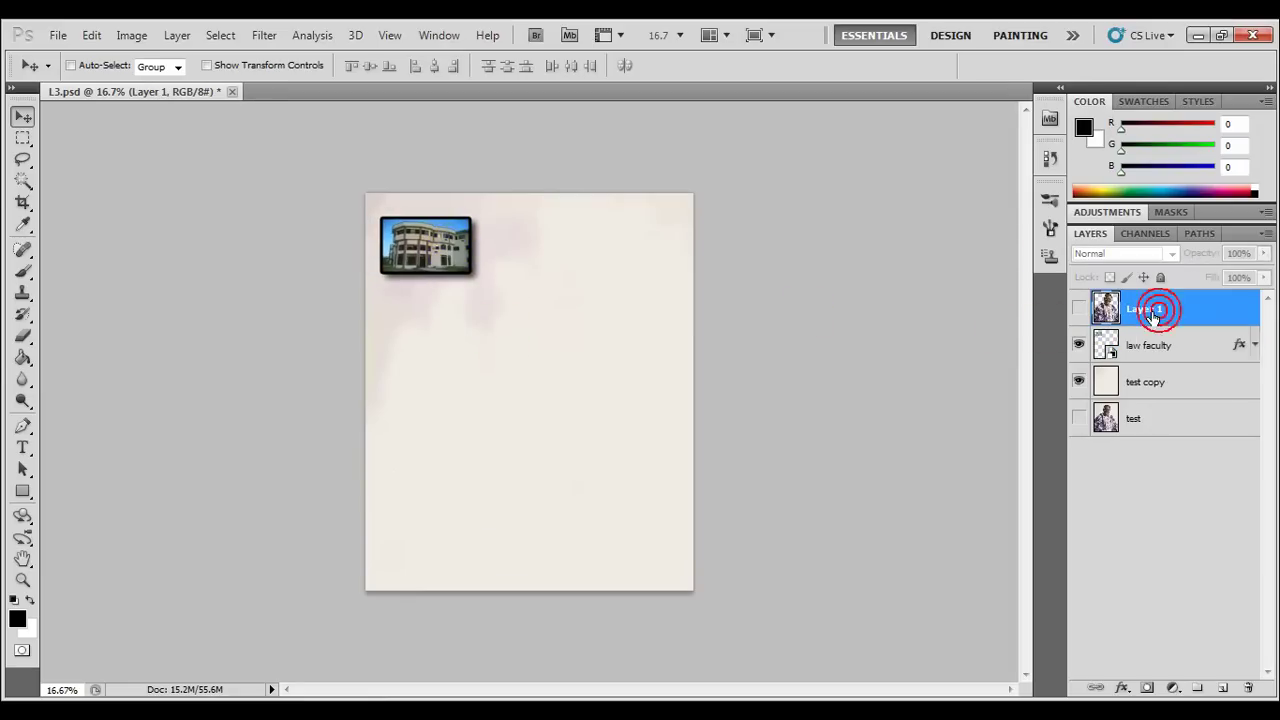
- Hide the law faculty and test copy layers and show the test layer on its own
left_click(1078, 345)
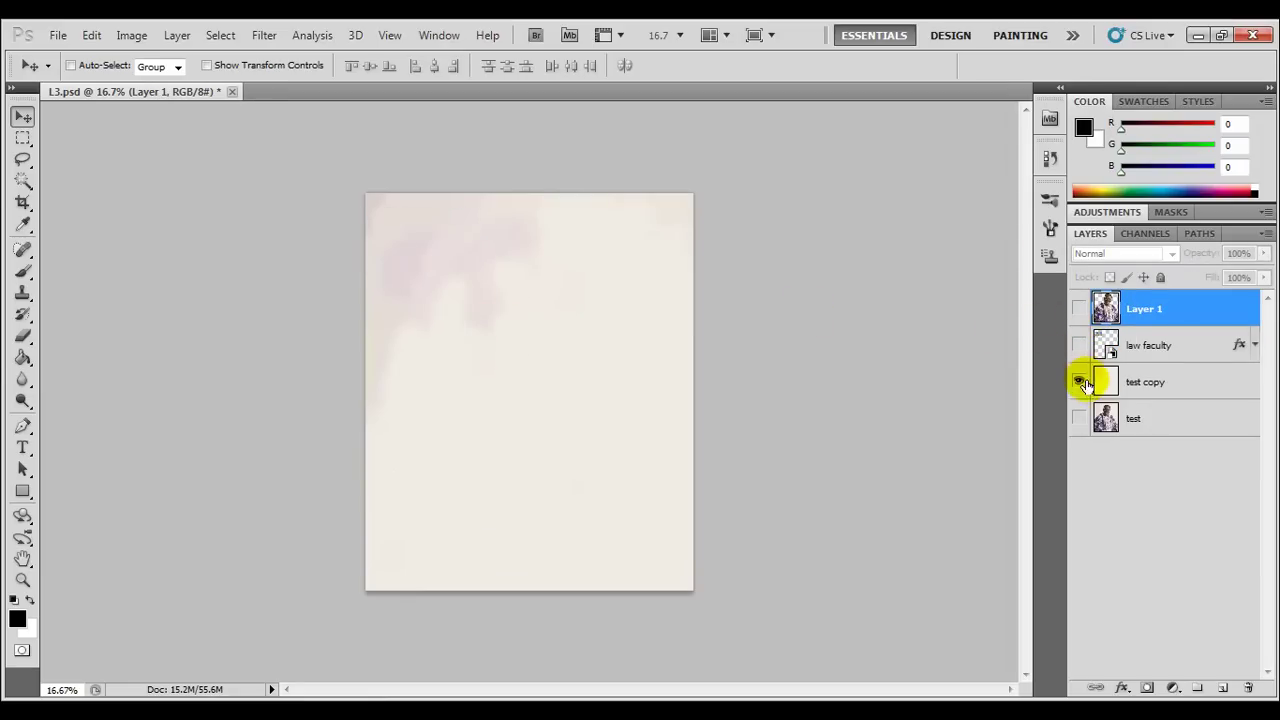
left_click(1078, 383)
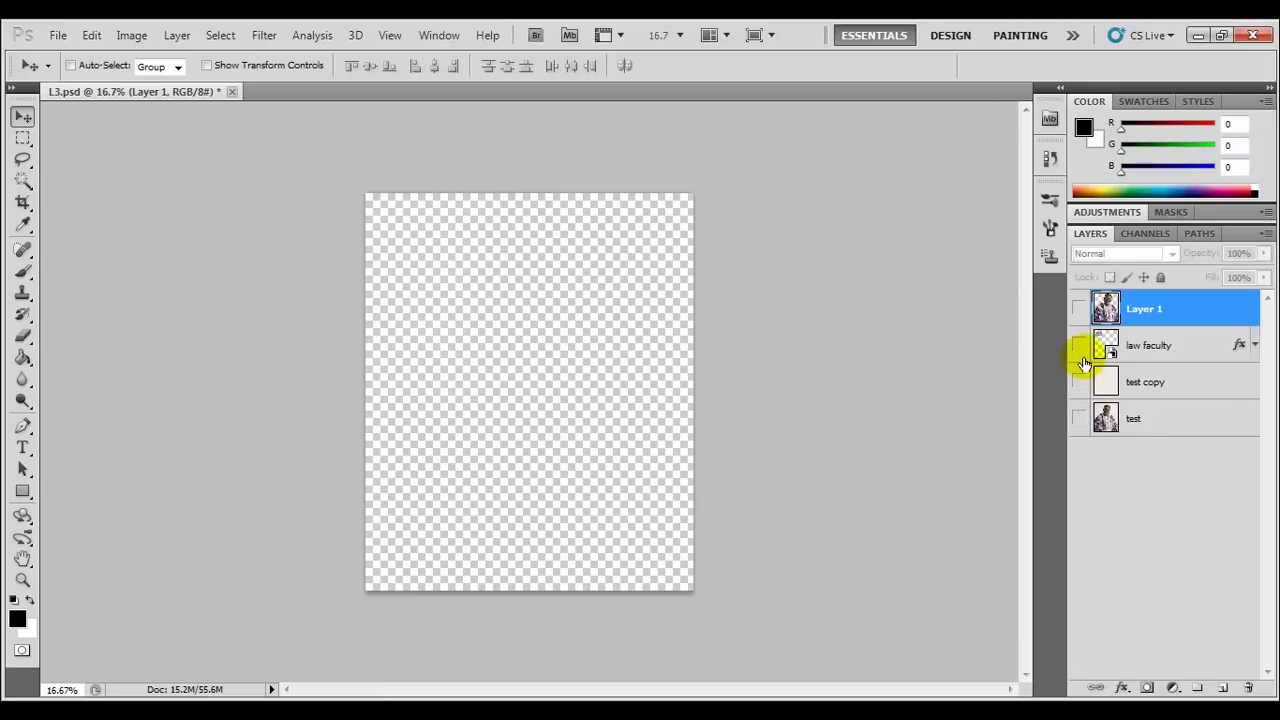
left_click(1080, 419)
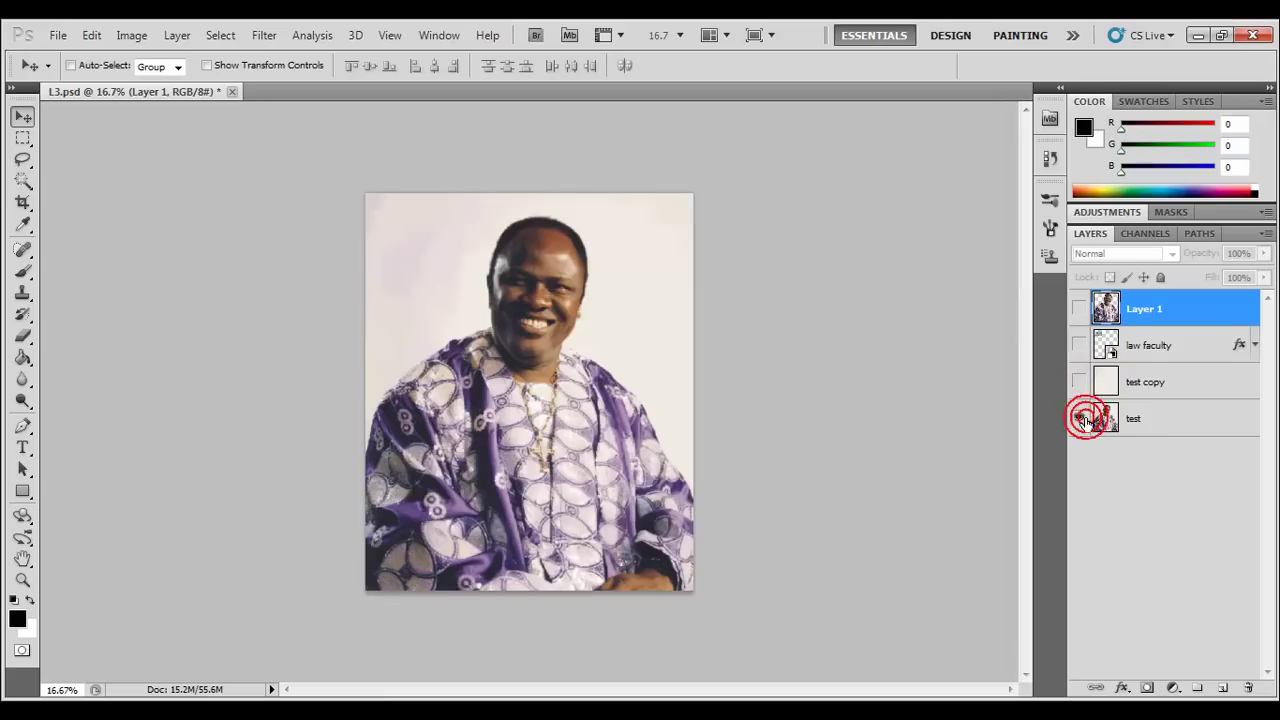
- Show Layer 1, law faculty and test copy, and hide the test layer
left_click(1078, 308)
left_click(1080, 419)
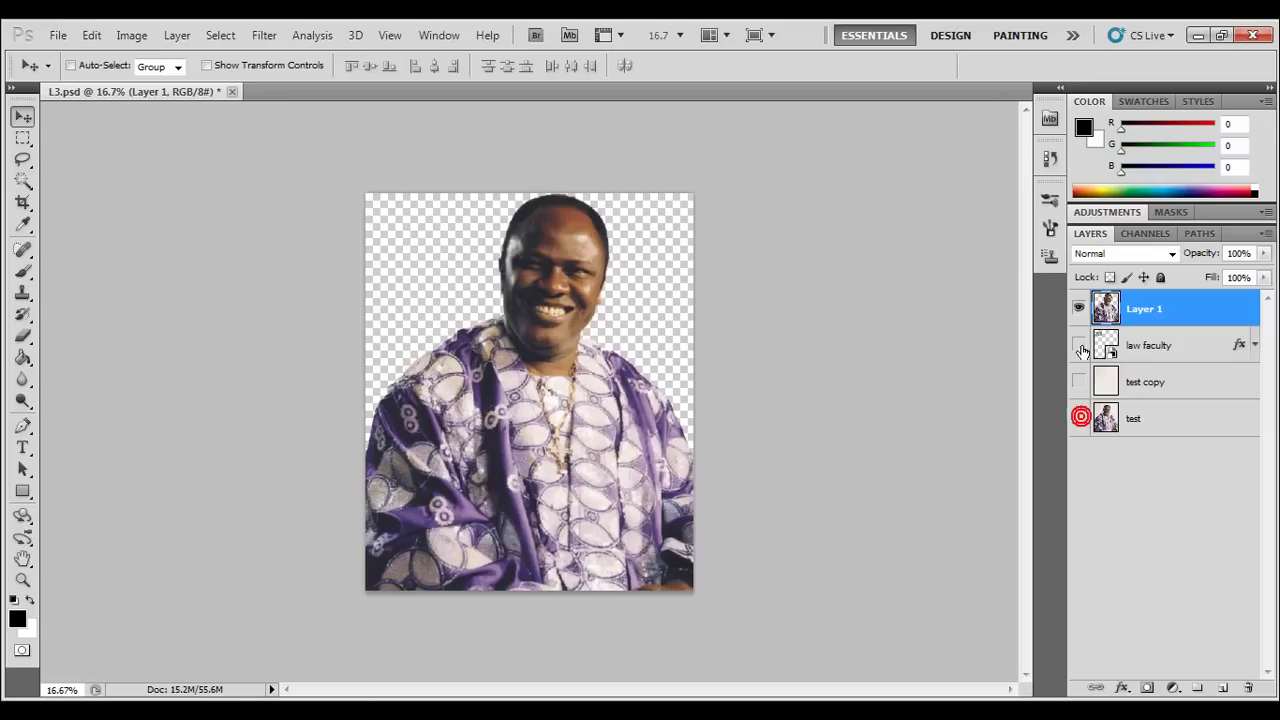
left_click(1078, 345)
left_click(1078, 381)
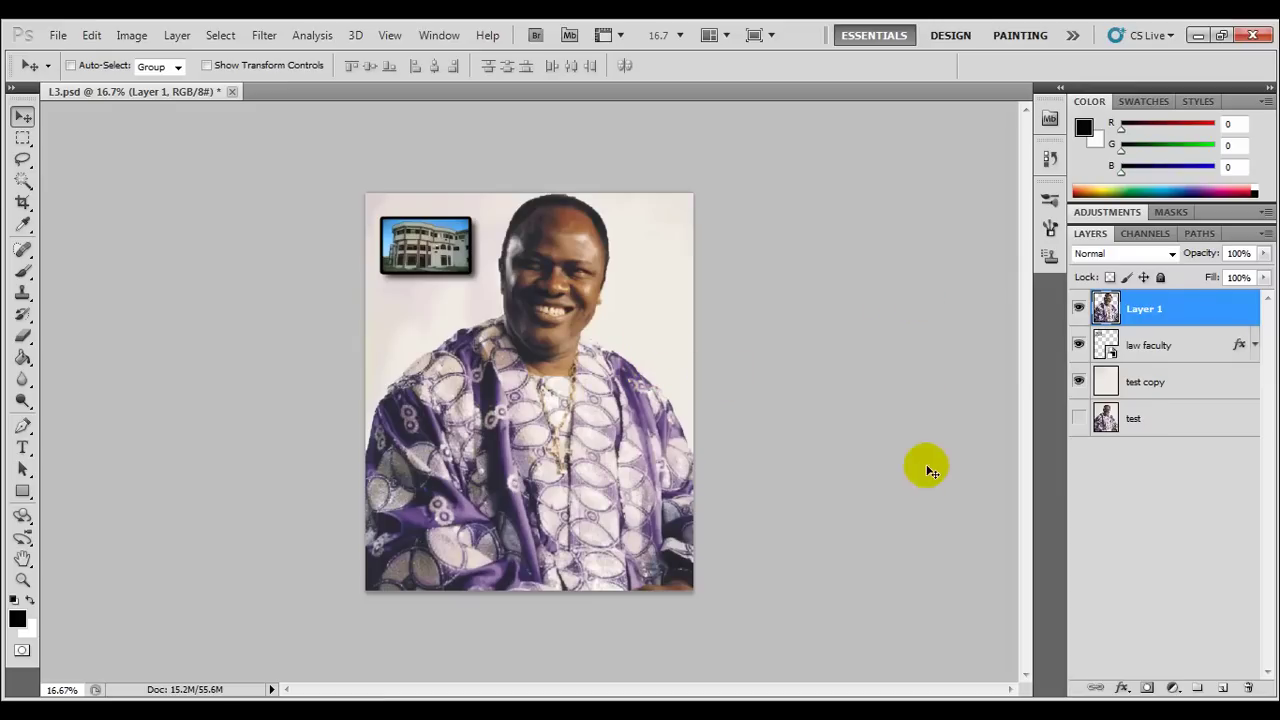
- Move the test copy layer above law faculty, and return law faculty to its place above test copy
left_click(1163, 347)
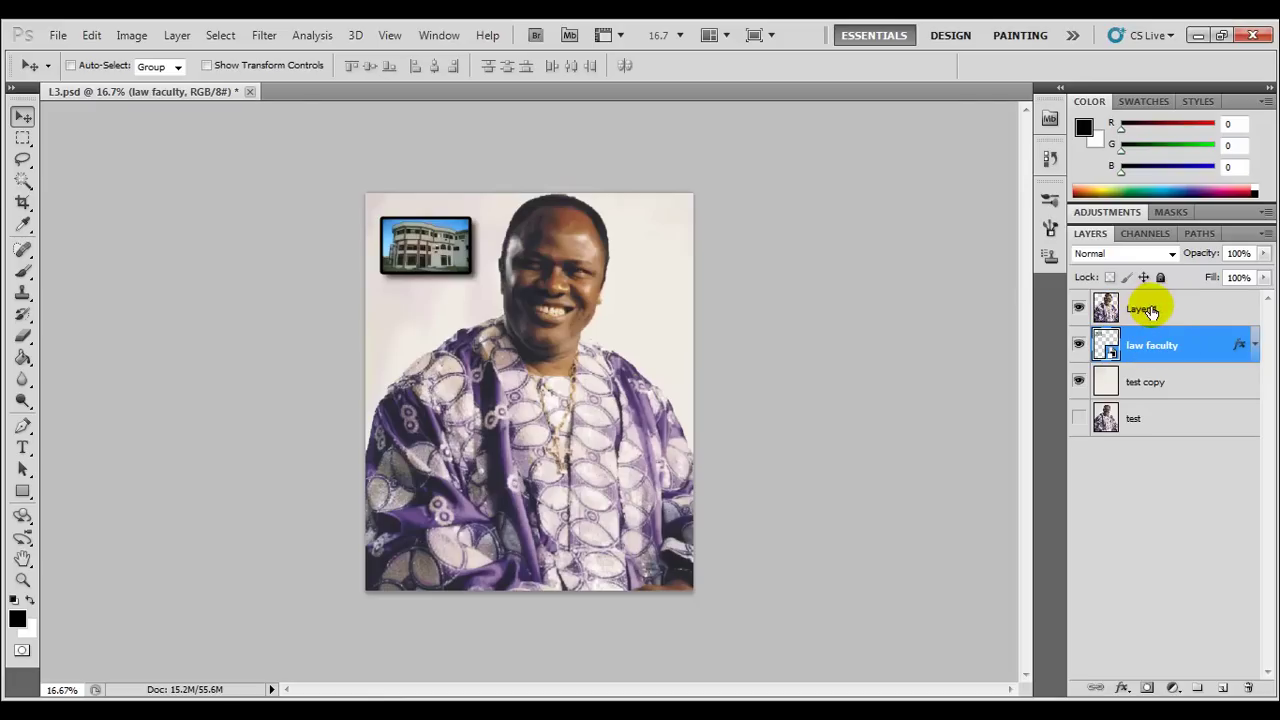
left_click(1153, 385)
left_click_drag(1153, 388, 1160, 346)
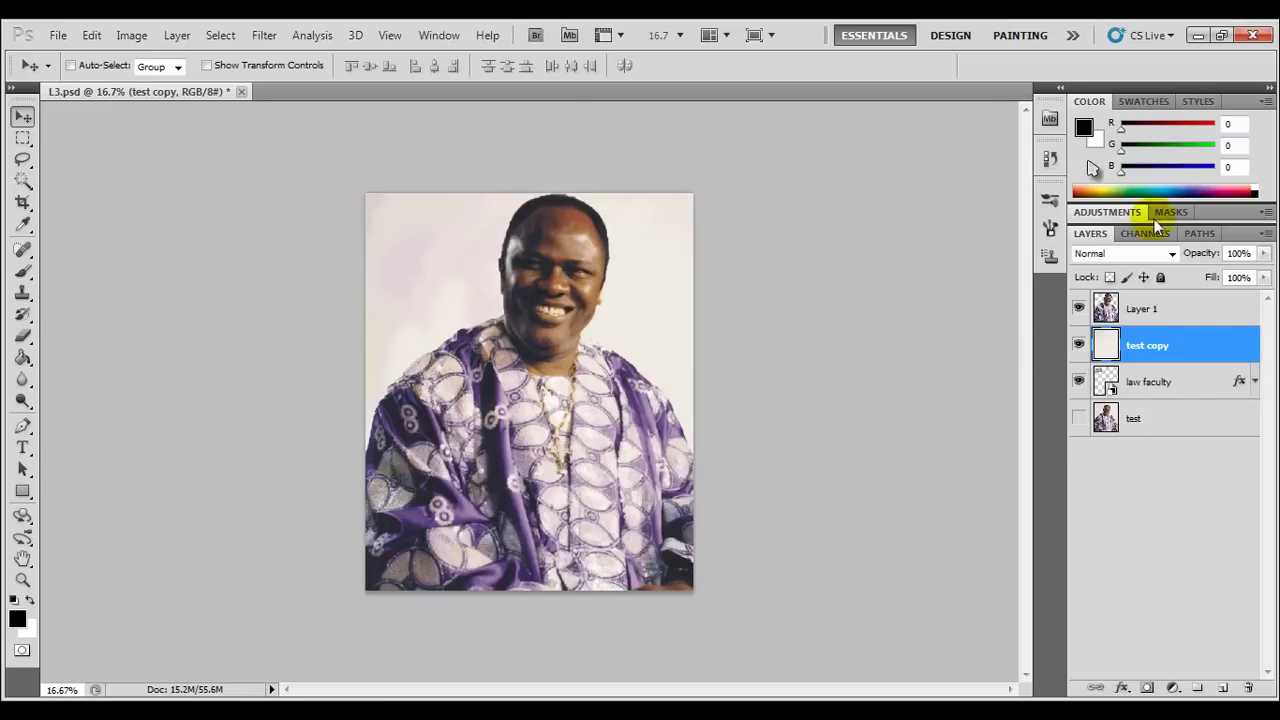
left_click(1155, 381)
left_click_drag(1157, 383, 1158, 344)
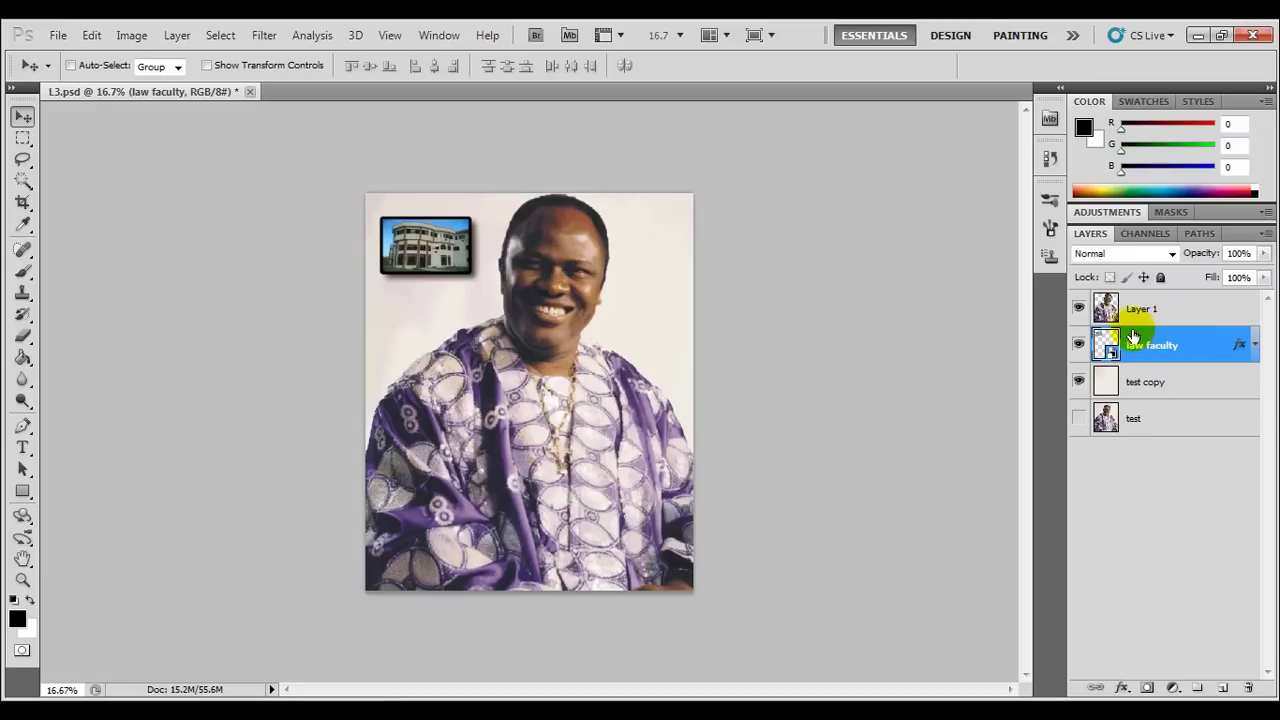
- Expand the list of effects applied to the law faculty layer
left_click(1107, 310)
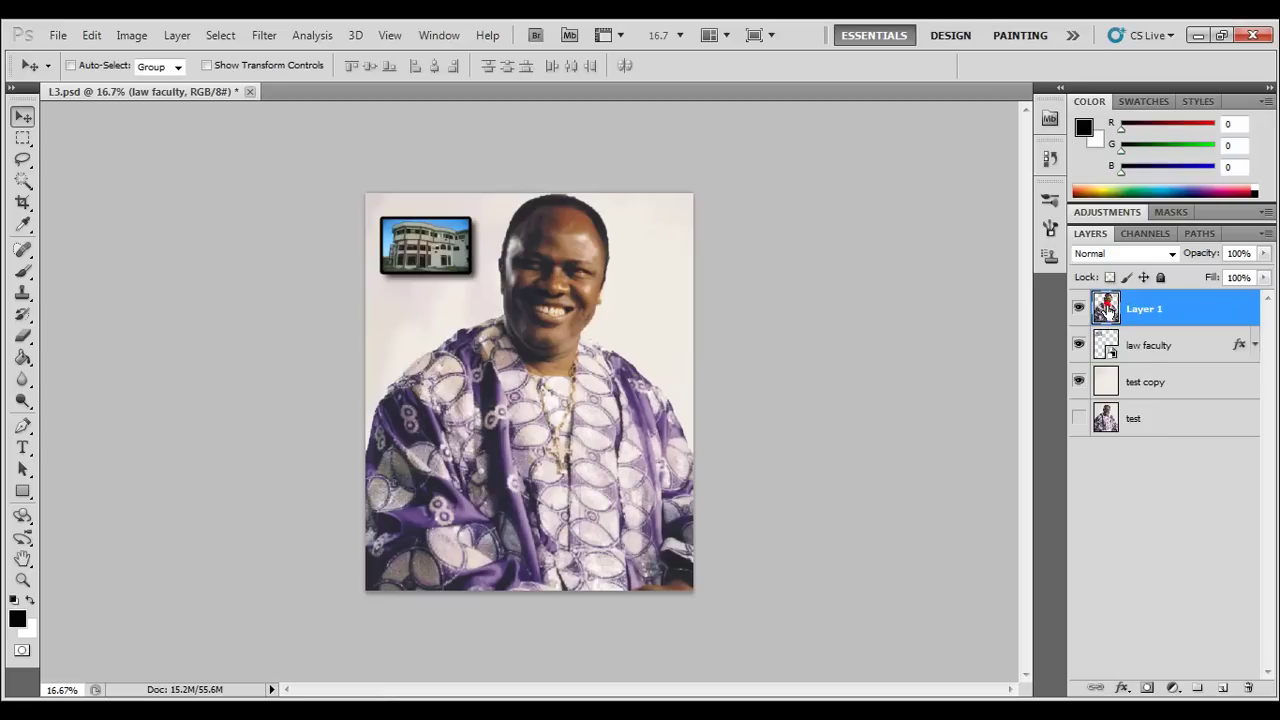
left_click(1105, 343)
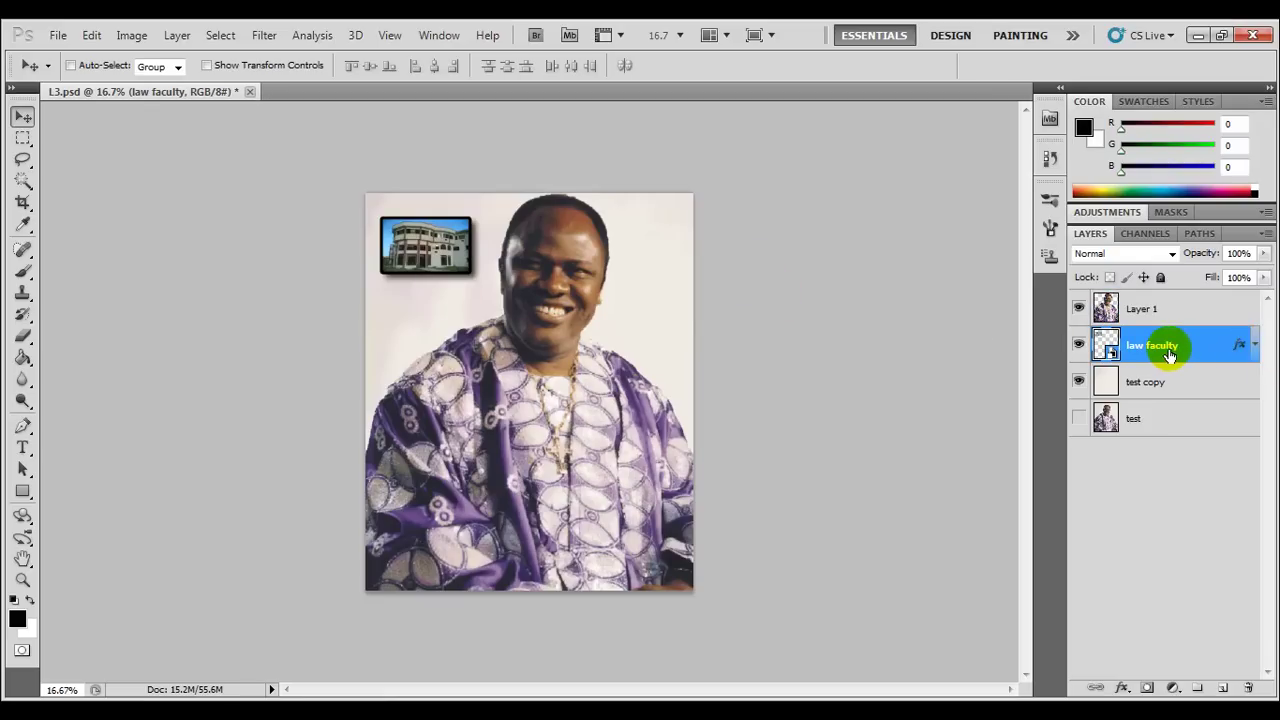
left_click(1253, 347)
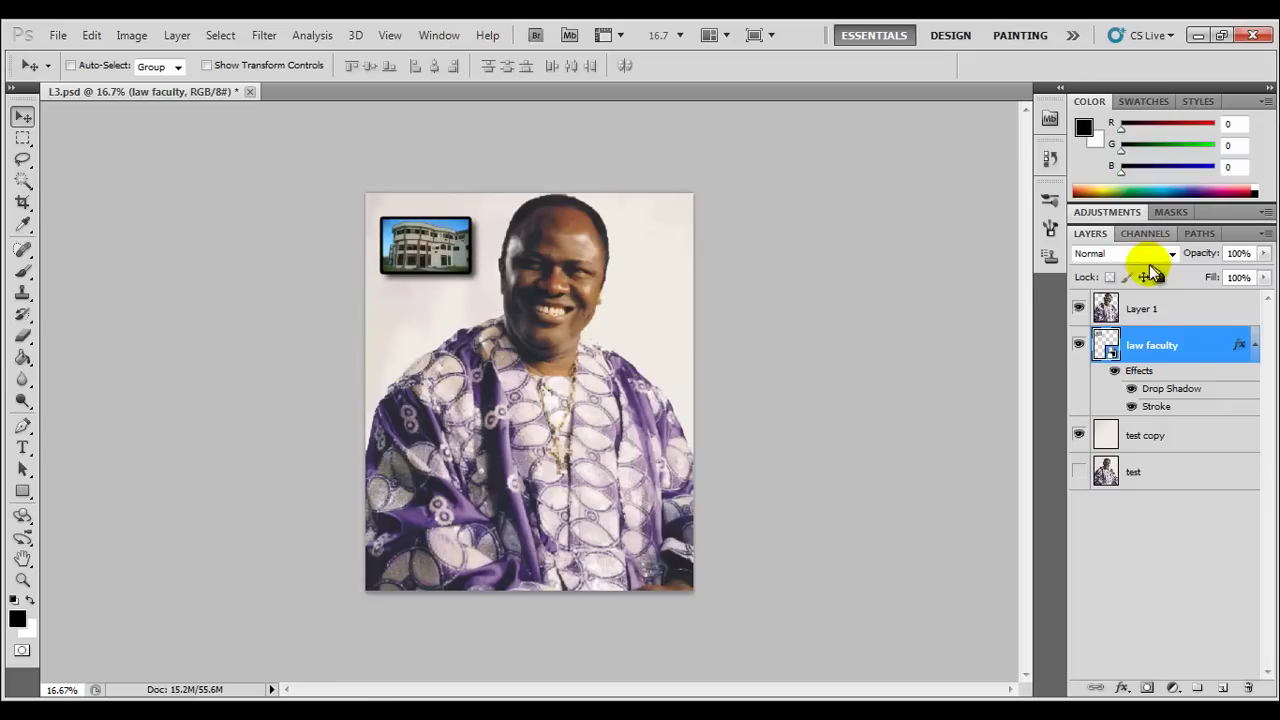
- Turn off the Drop Shadow and Stroke effects of the law faculty layer individually, and turn both back on
left_click(1132, 389)
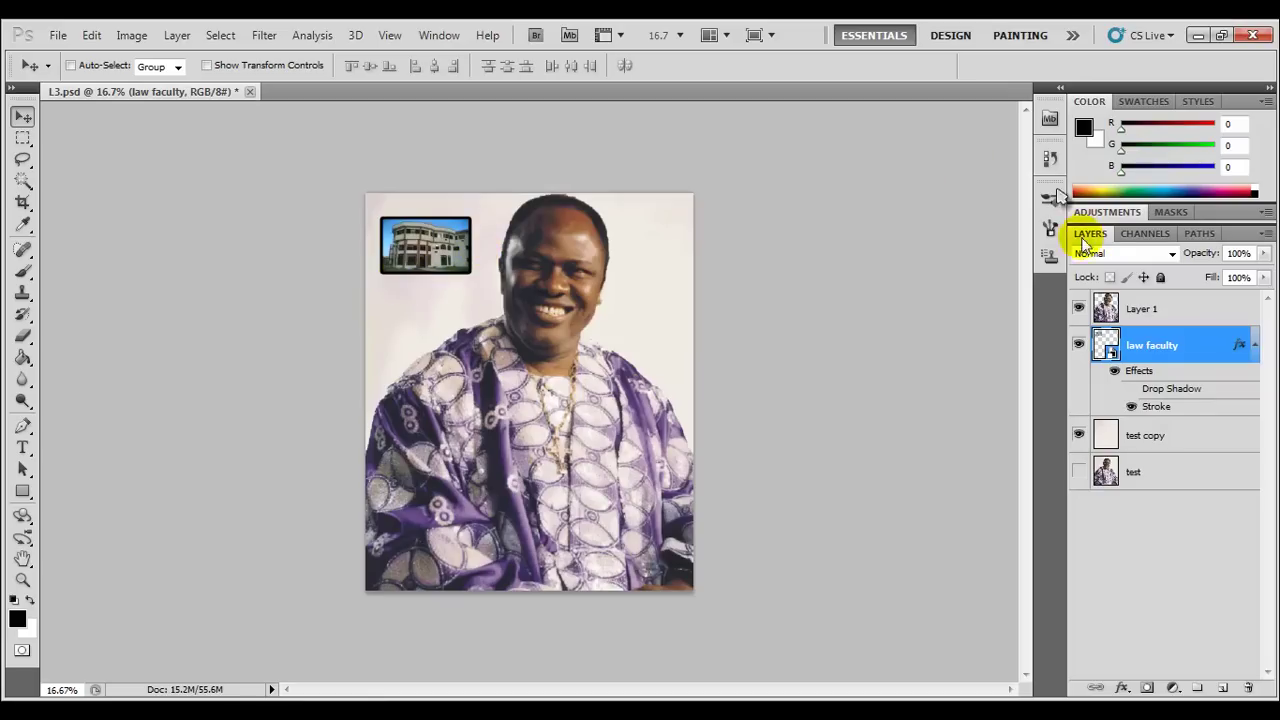
left_click(1132, 406)
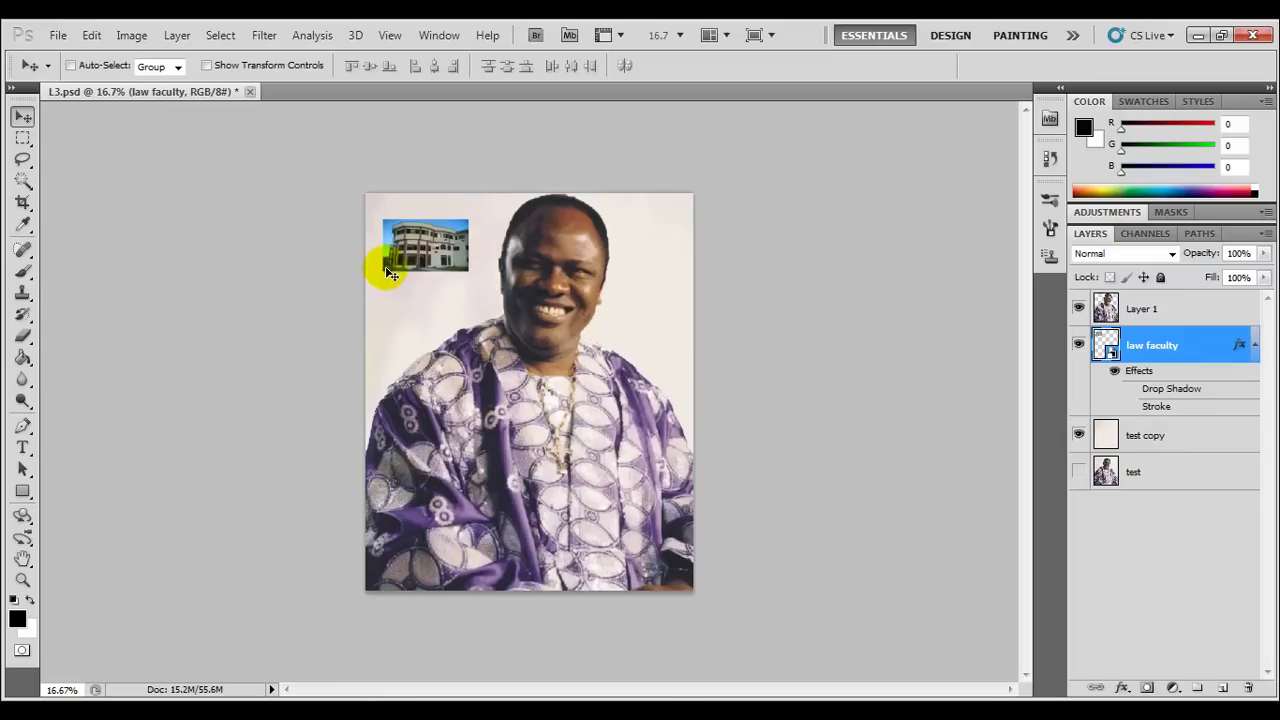
left_click(1133, 388)
left_click(1133, 406)
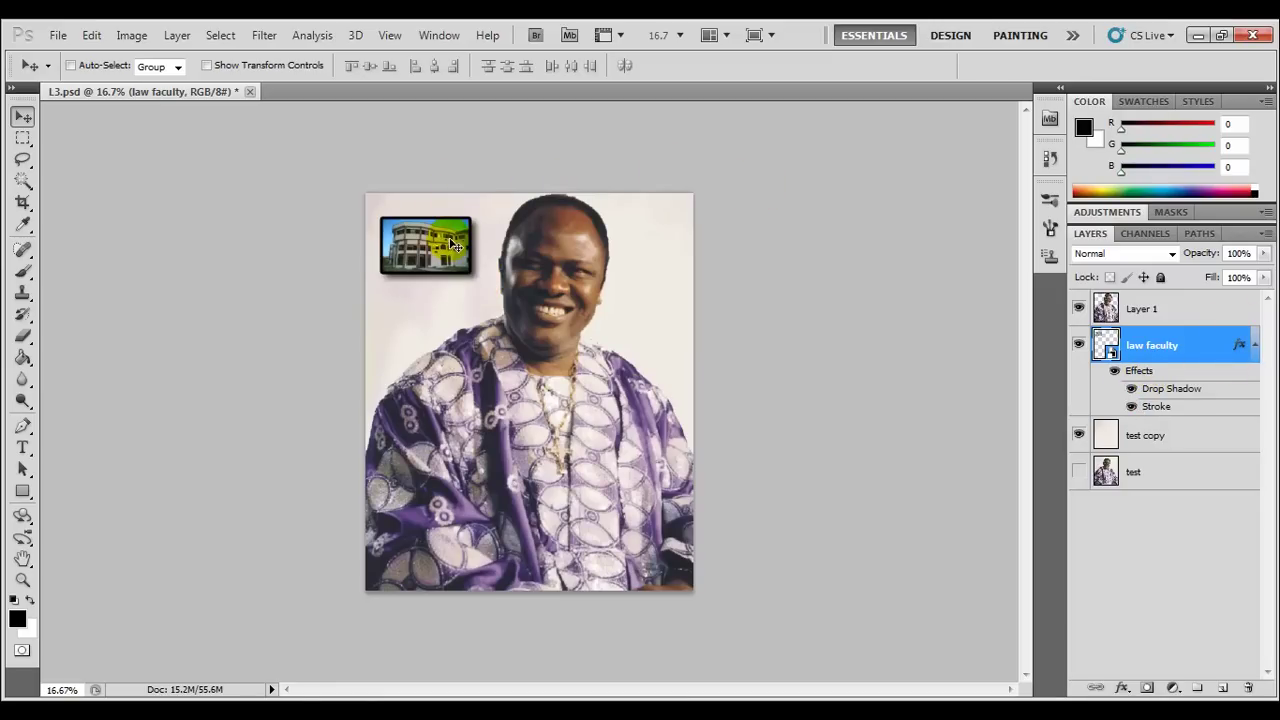
- Turn all effects of the law faculty layer off and on again together, and collapse the effects list
left_click(1115, 373)
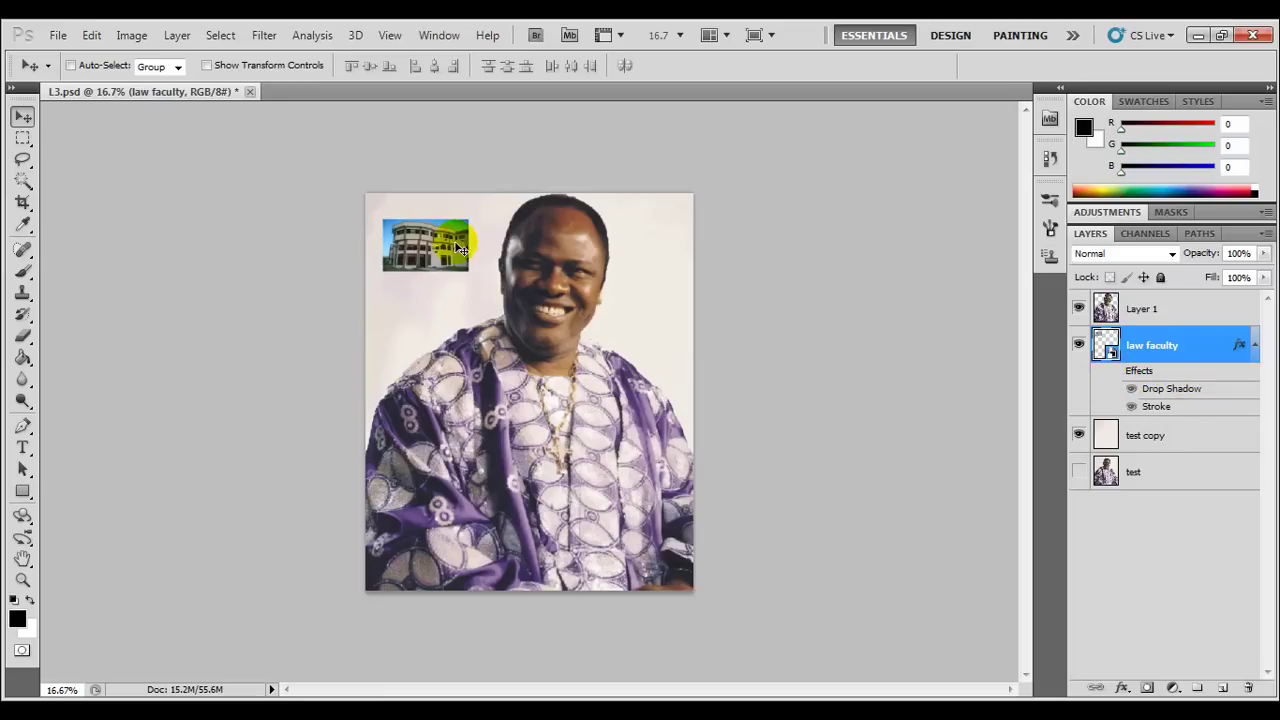
left_click(1116, 371)
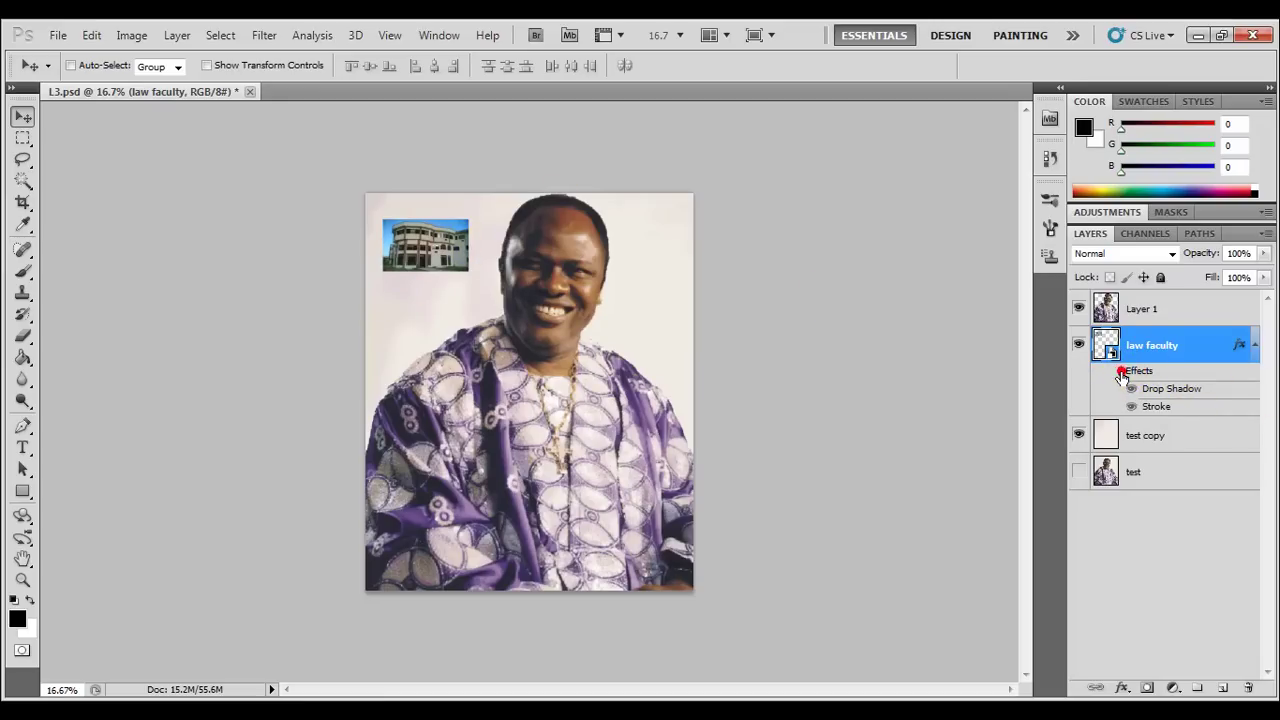
left_click(1114, 372)
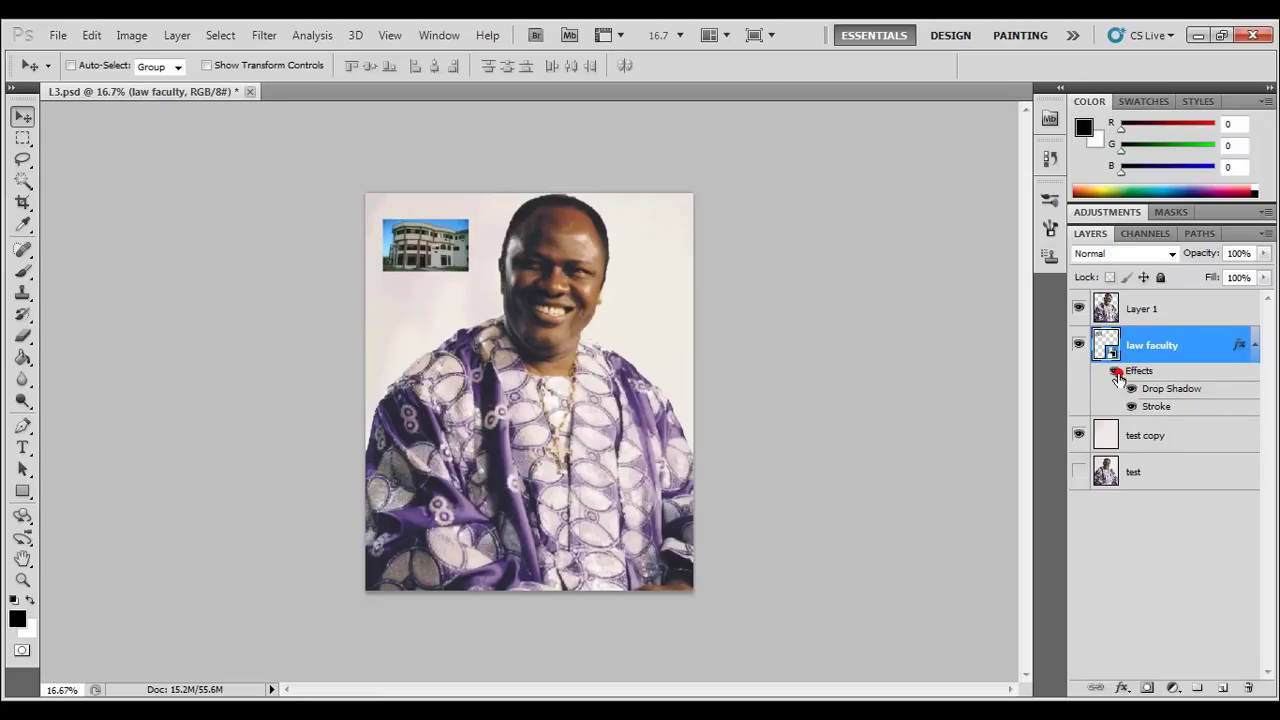
left_click(1257, 350)
- Add one blank layer above Layer 1 and another blank layer directly above test copy
left_click(1154, 308)
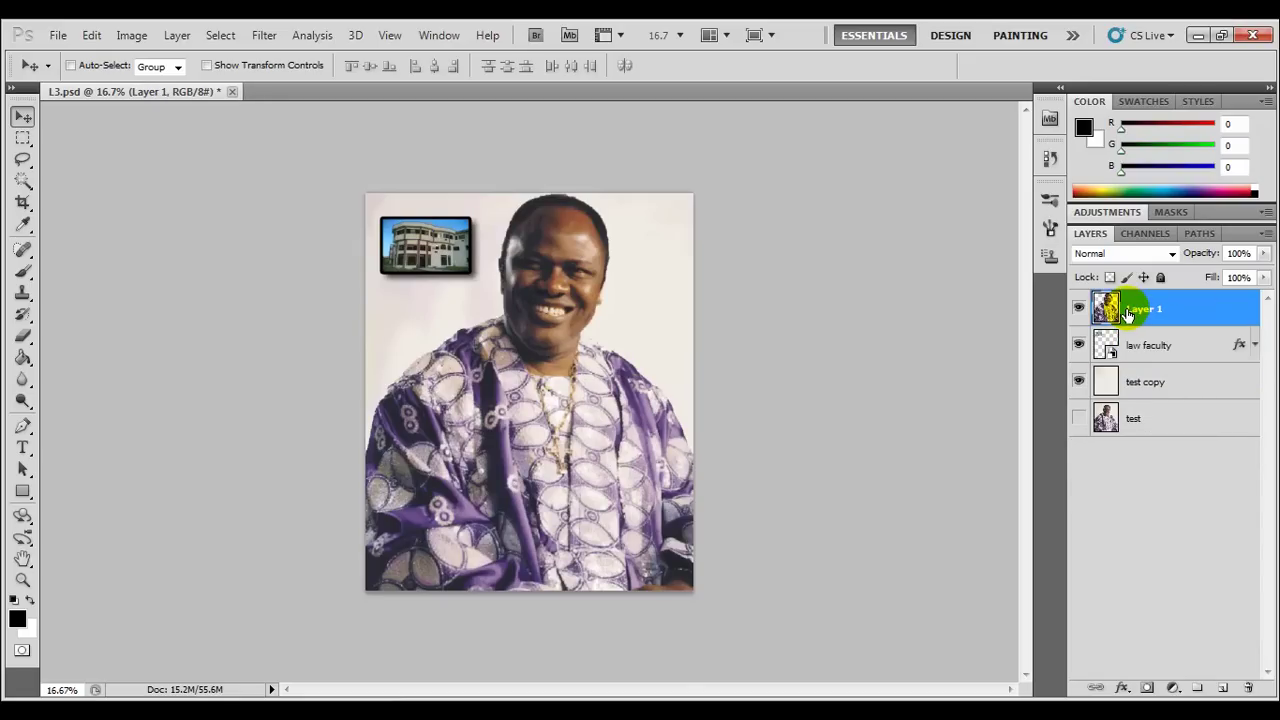
left_click(1140, 322)
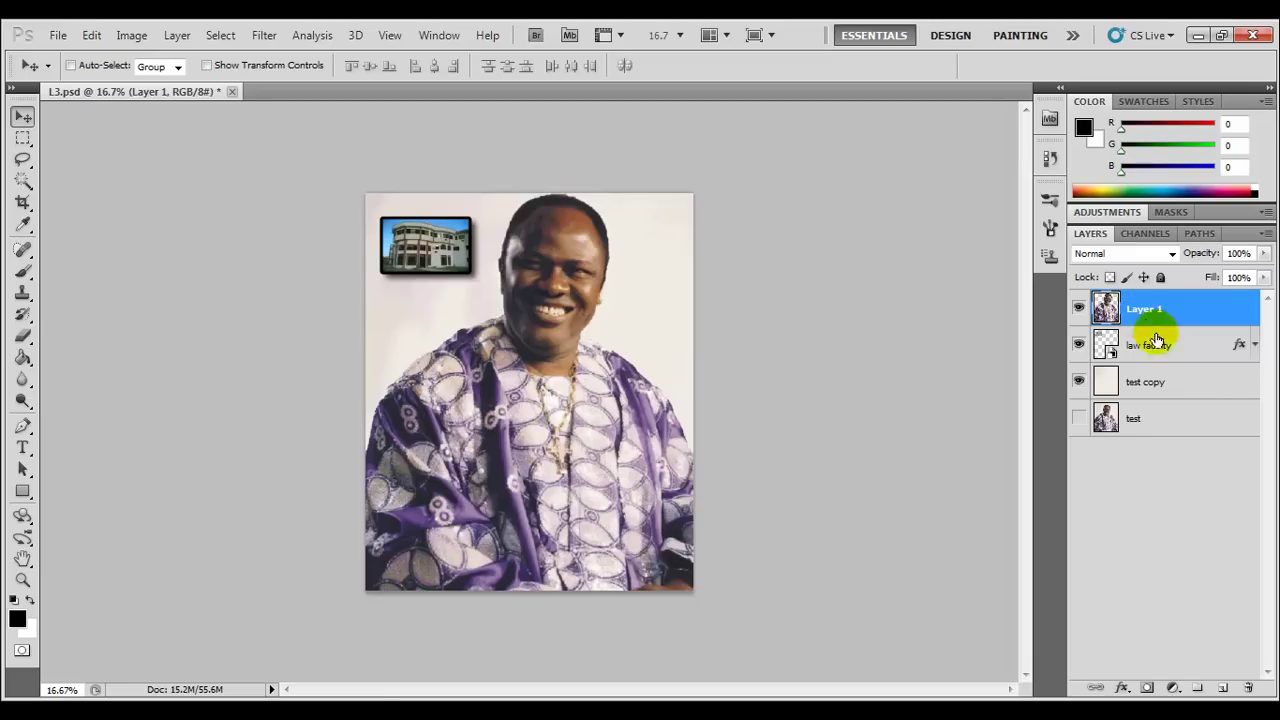
left_click(1224, 689)
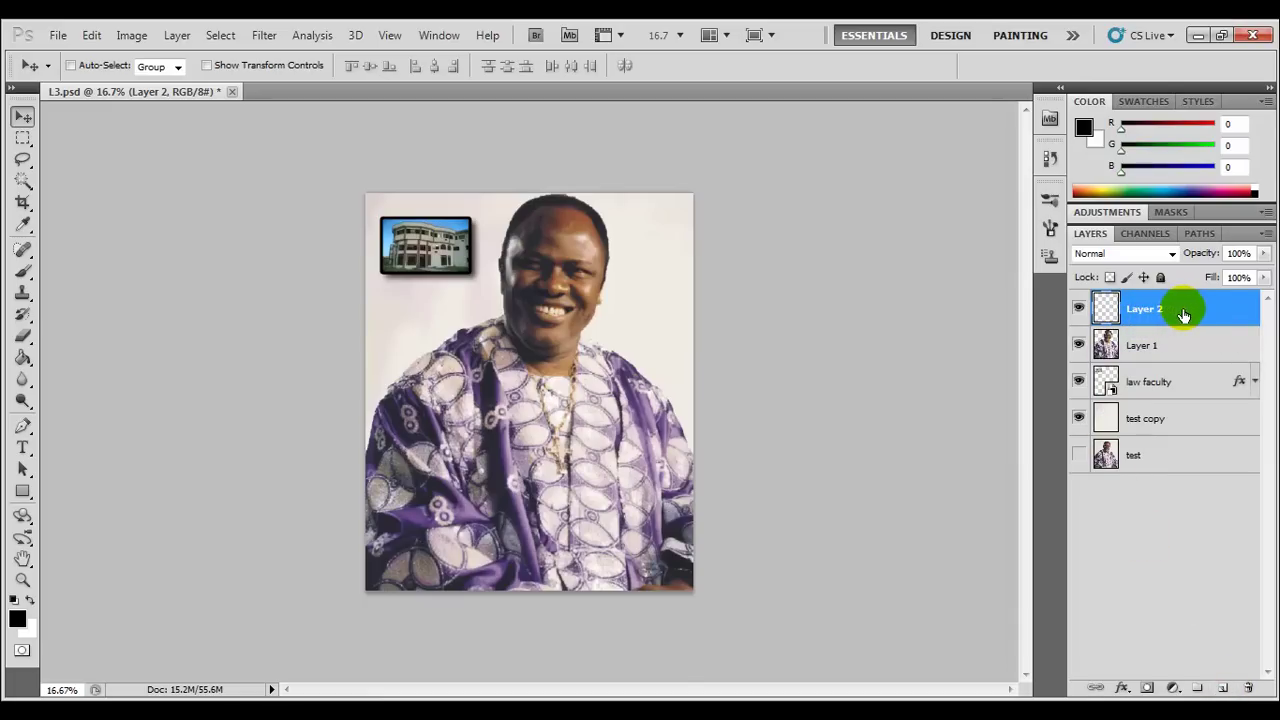
left_click(1152, 418)
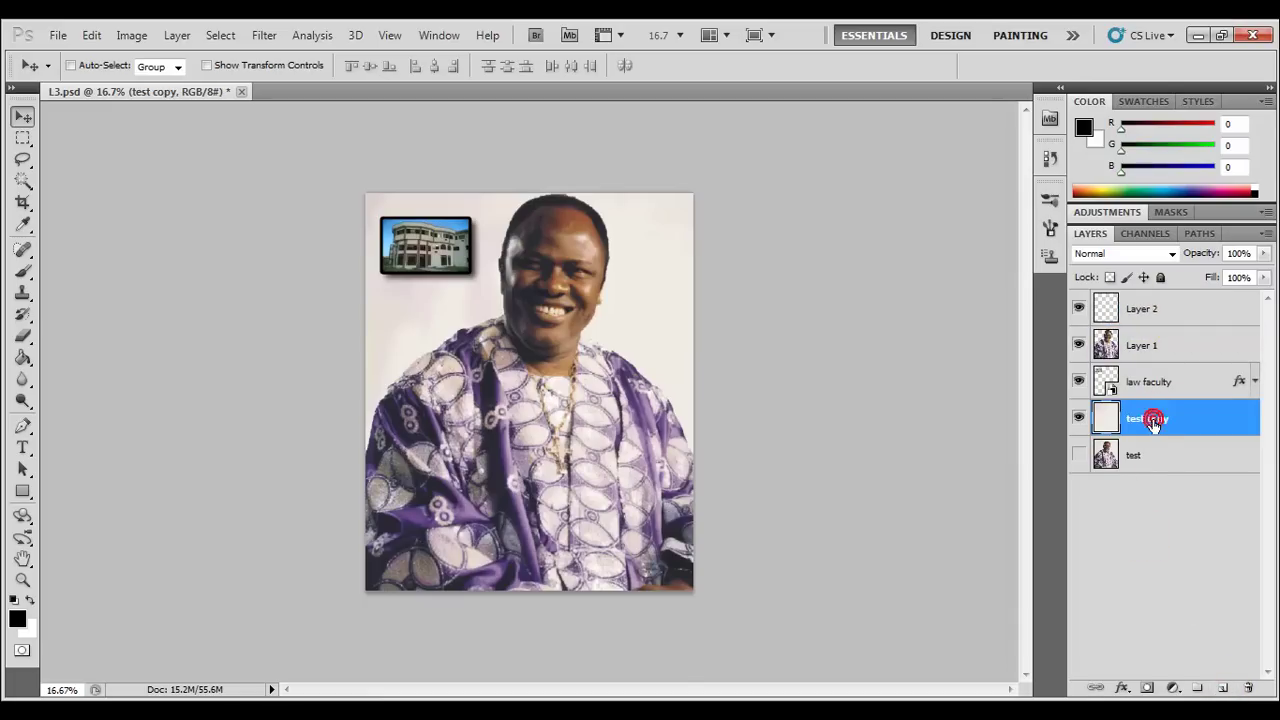
left_click(1220, 691)
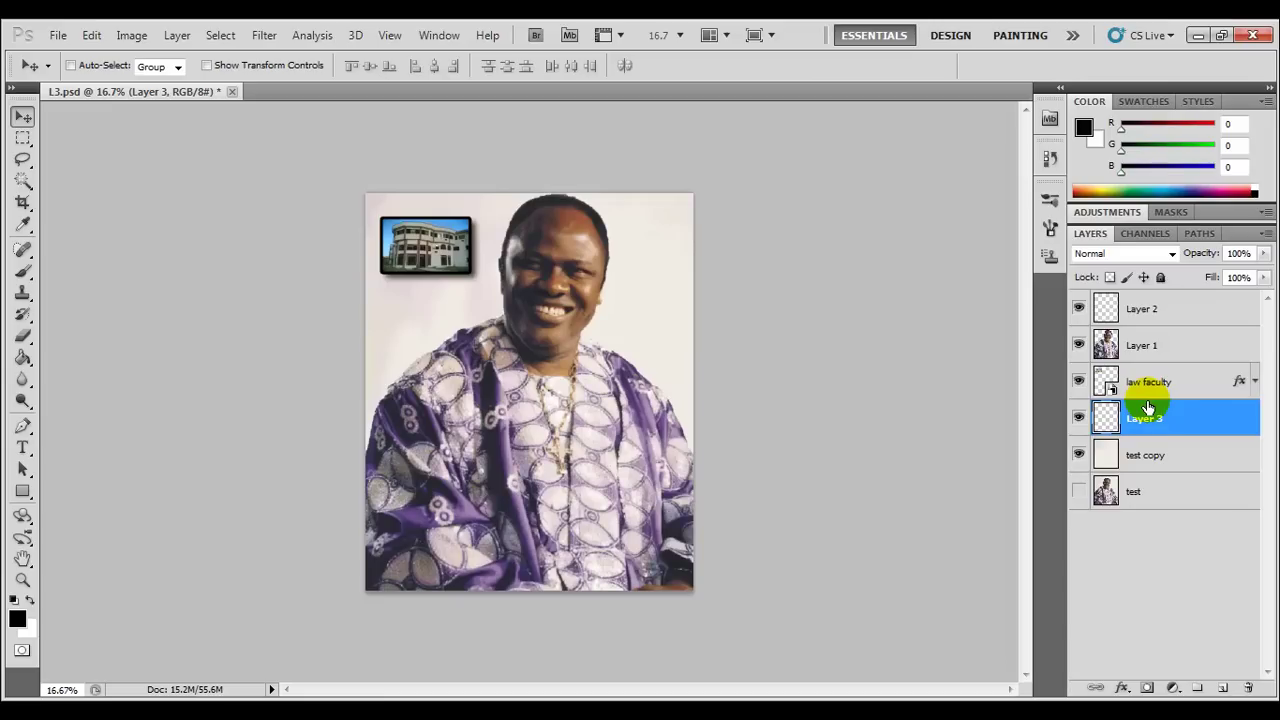
- Delete the two blank layers, Layer 2 and Layer 3, together
left_click(1158, 310, "ctrl")
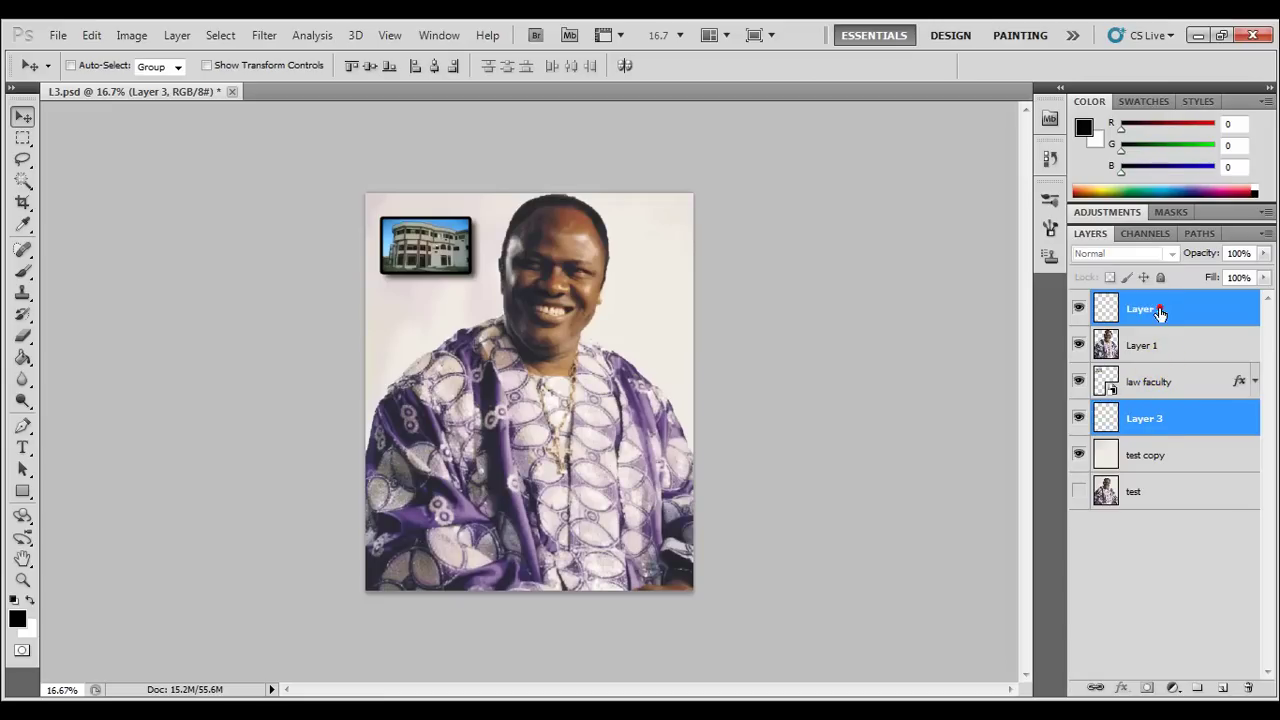
left_click(1249, 689)
left_click(607, 287)
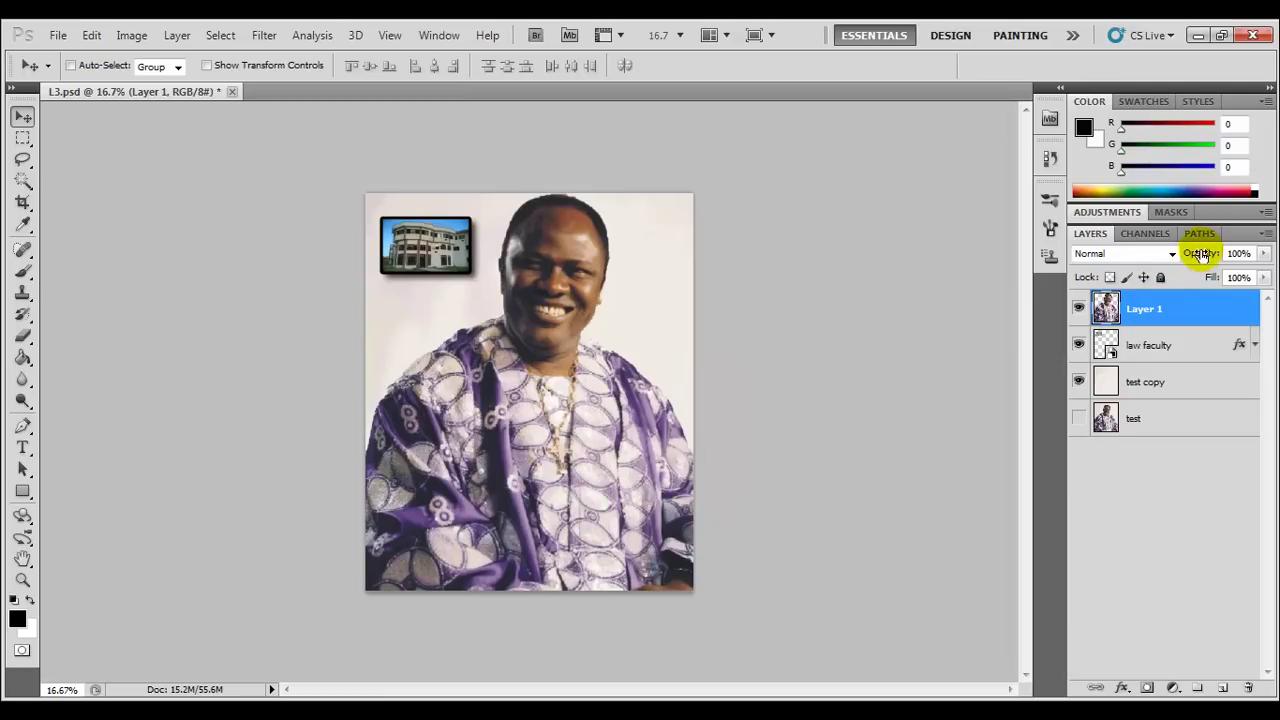
- Lower the opacity of Layer 1 to 59% and raise it back to 100%
left_click(1265, 257)
left_click_drag(1262, 274, 1232, 283)
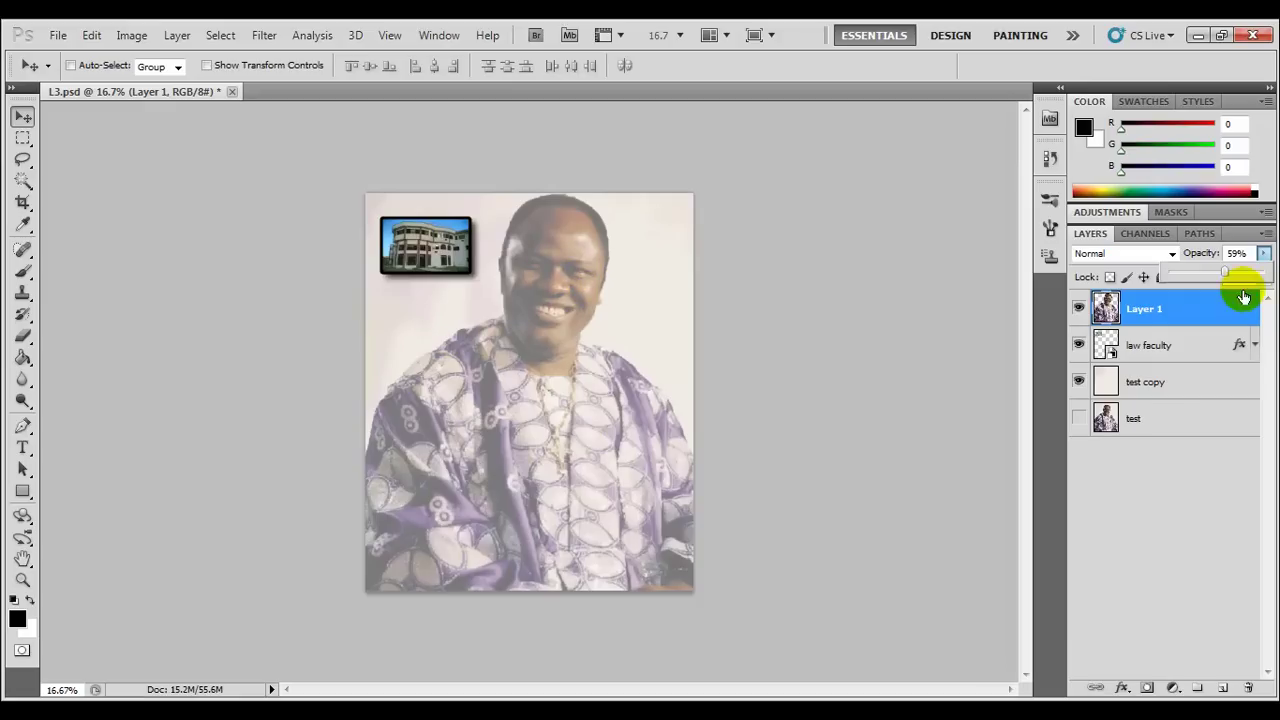
left_click_drag(1228, 278, 1272, 280)
left_click(1265, 255)
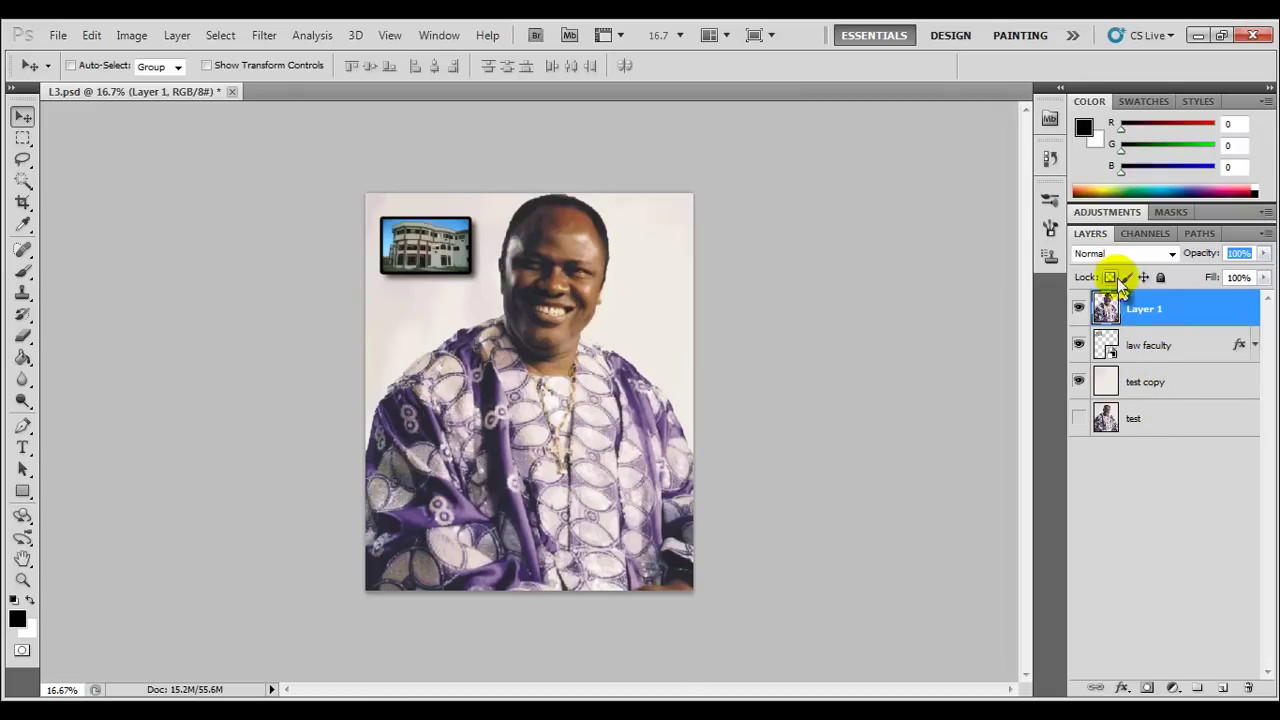
- Try the Exclusion, Soft Light, Hard Light and Hard Mix blend modes on Layer 1, one after another
left_click(1095, 253)
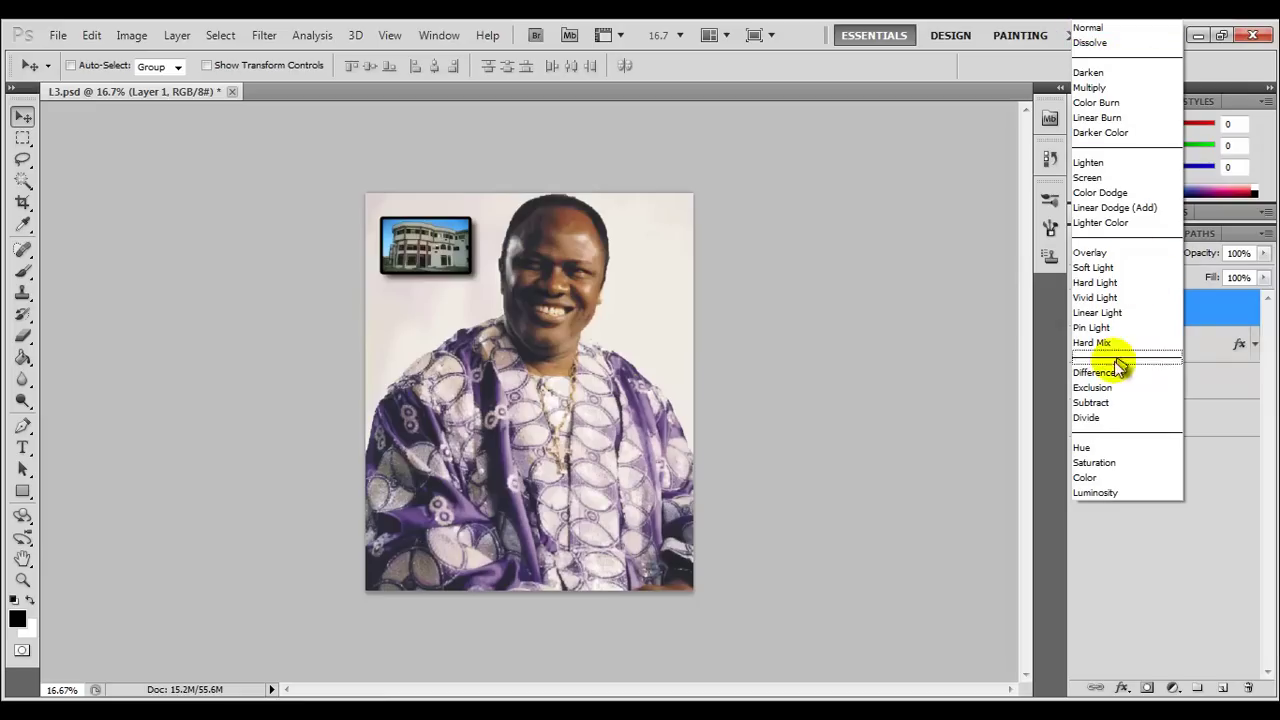
left_click(1093, 387)
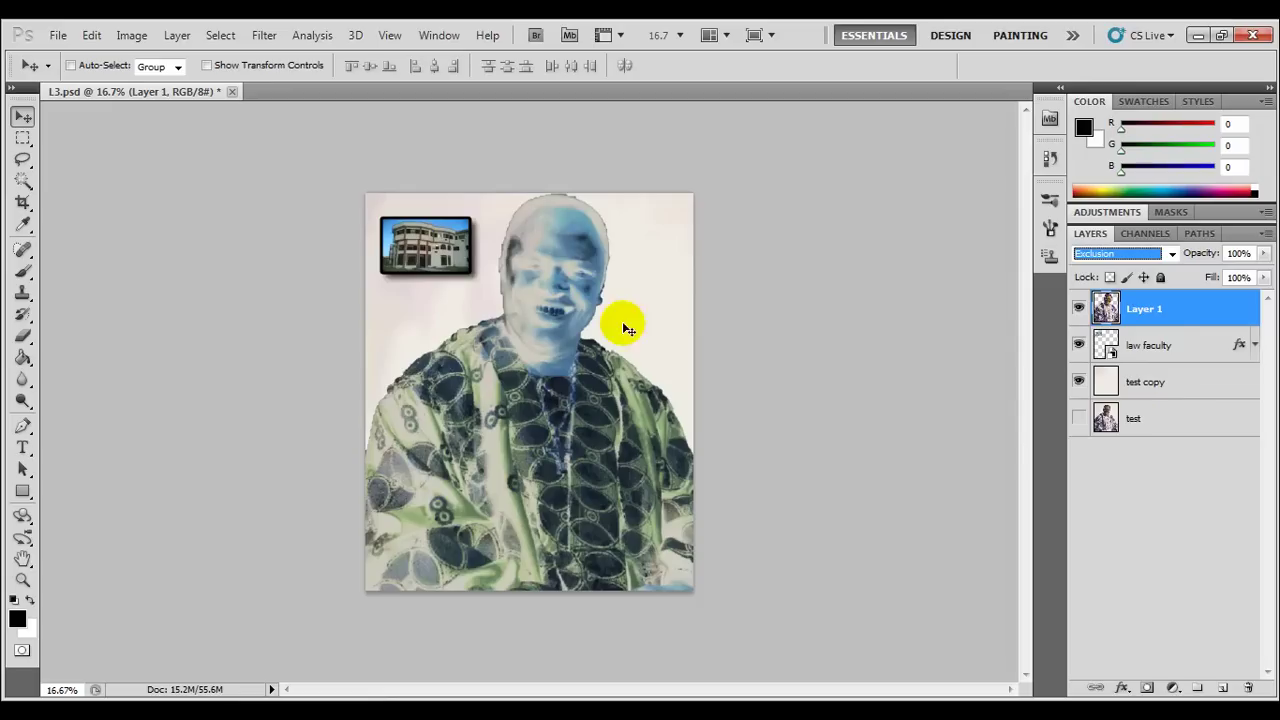
left_click(1145, 253)
left_click(1112, 266)
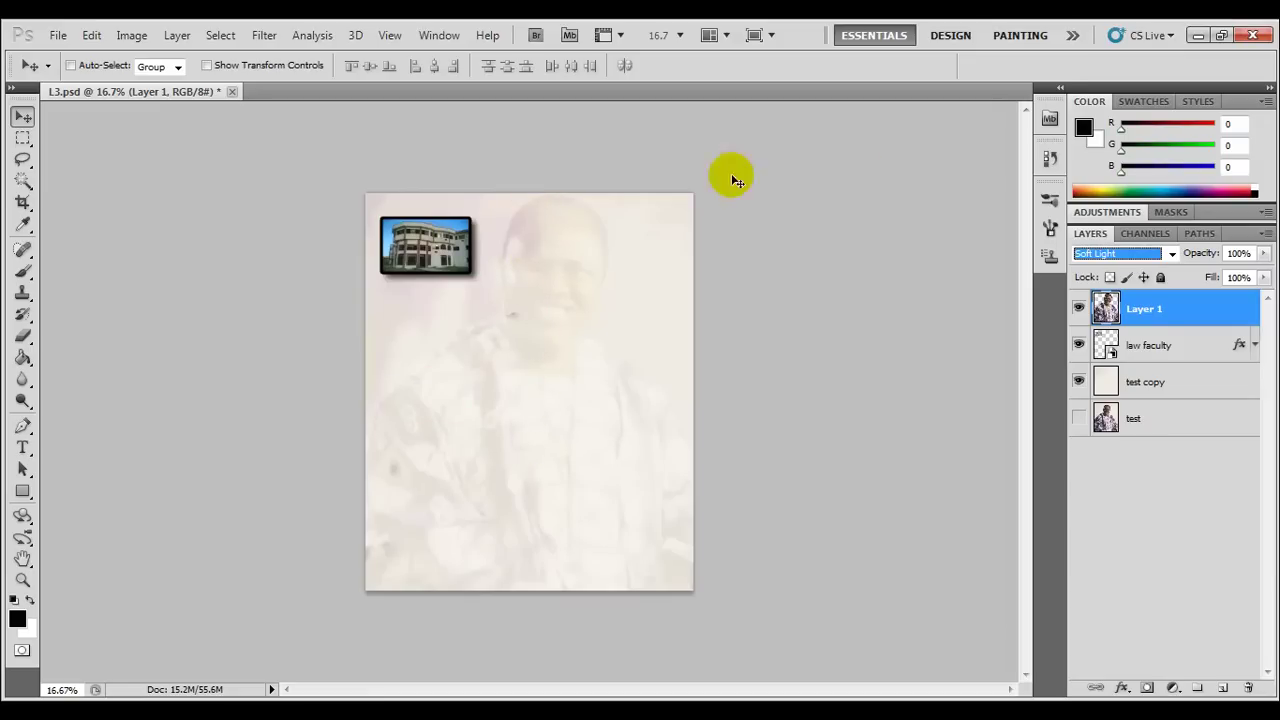
left_click(1104, 257)
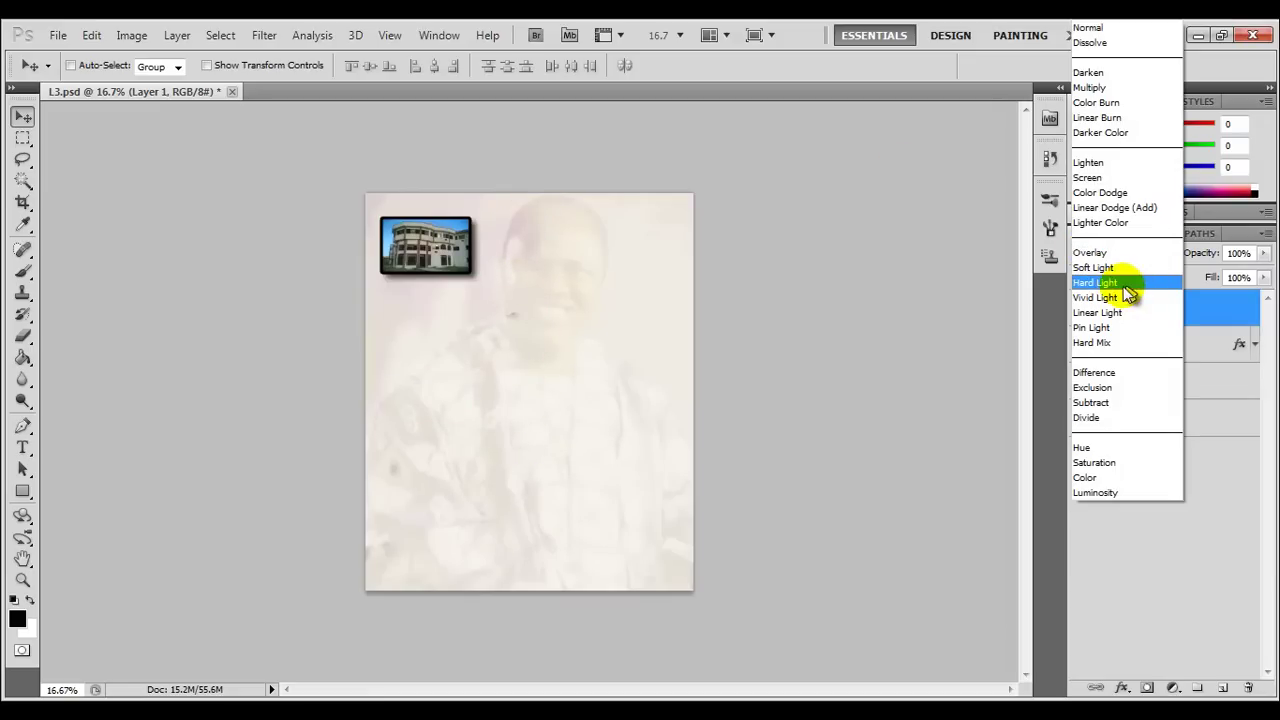
left_click(1100, 283)
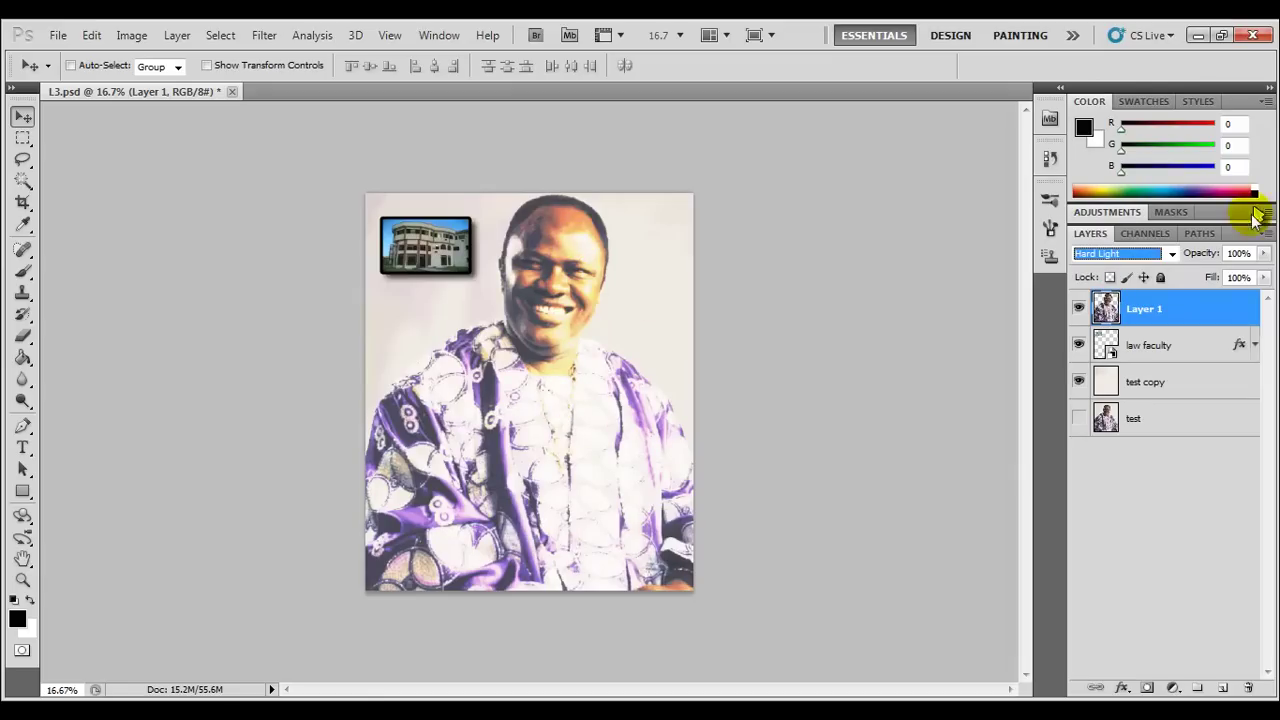
left_click(1110, 251)
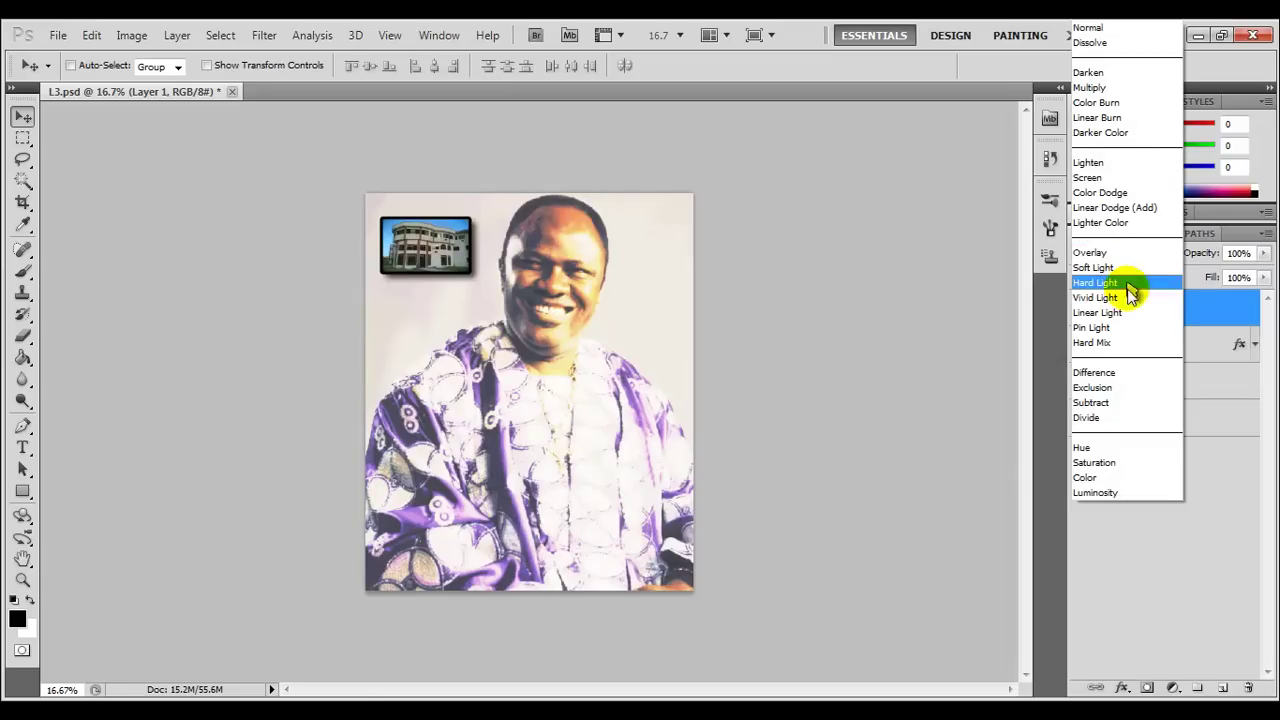
left_click(1133, 342)
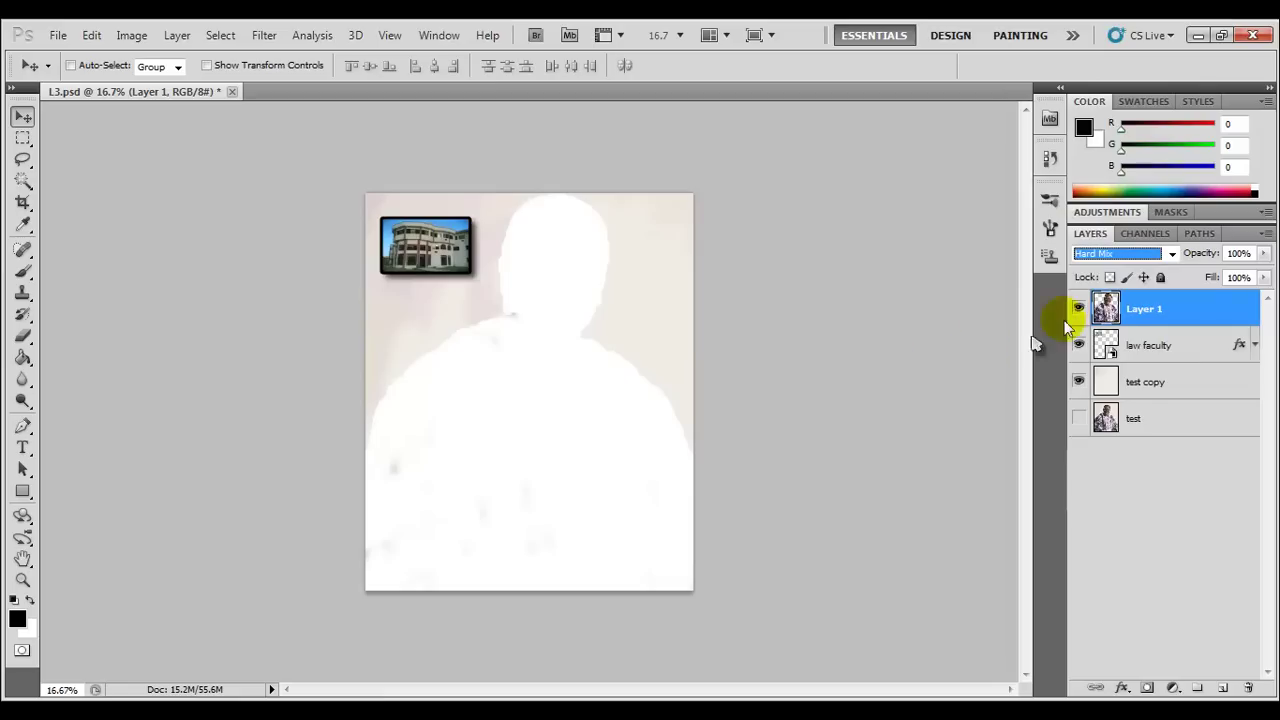
- Set the blend mode of Layer 1 to Darker Color
left_click(1113, 256)
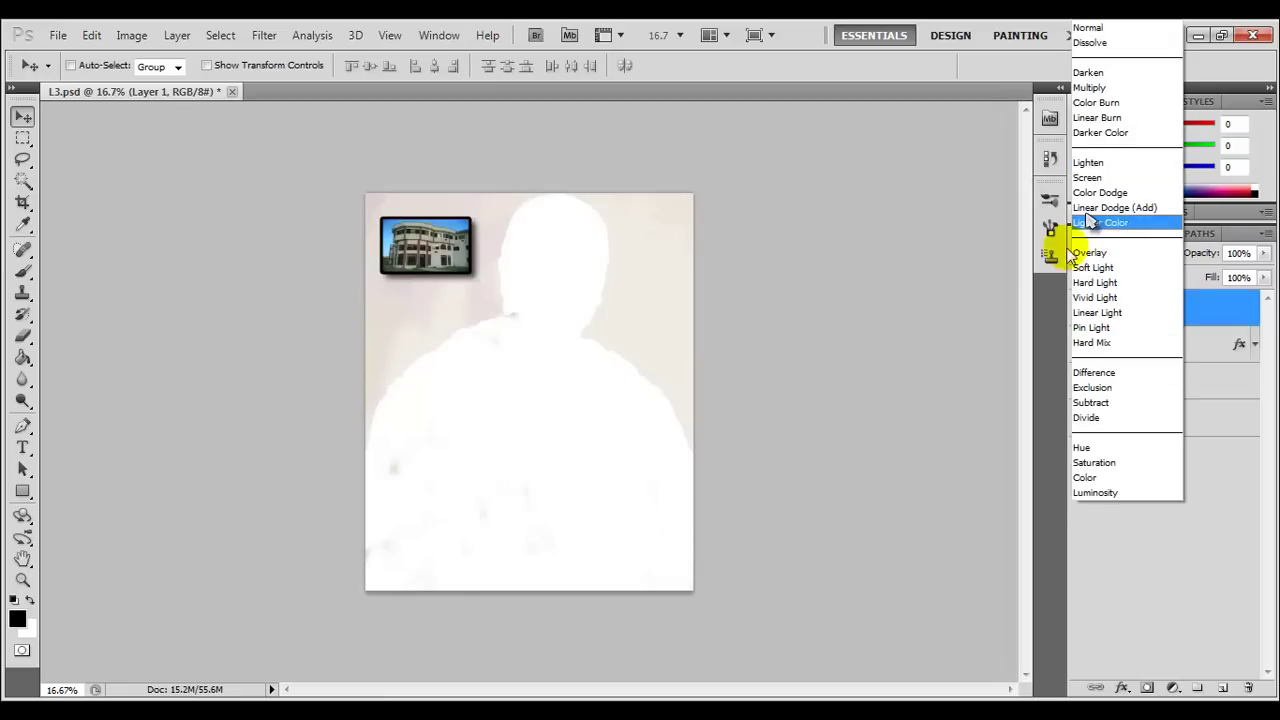
left_click(1102, 132)
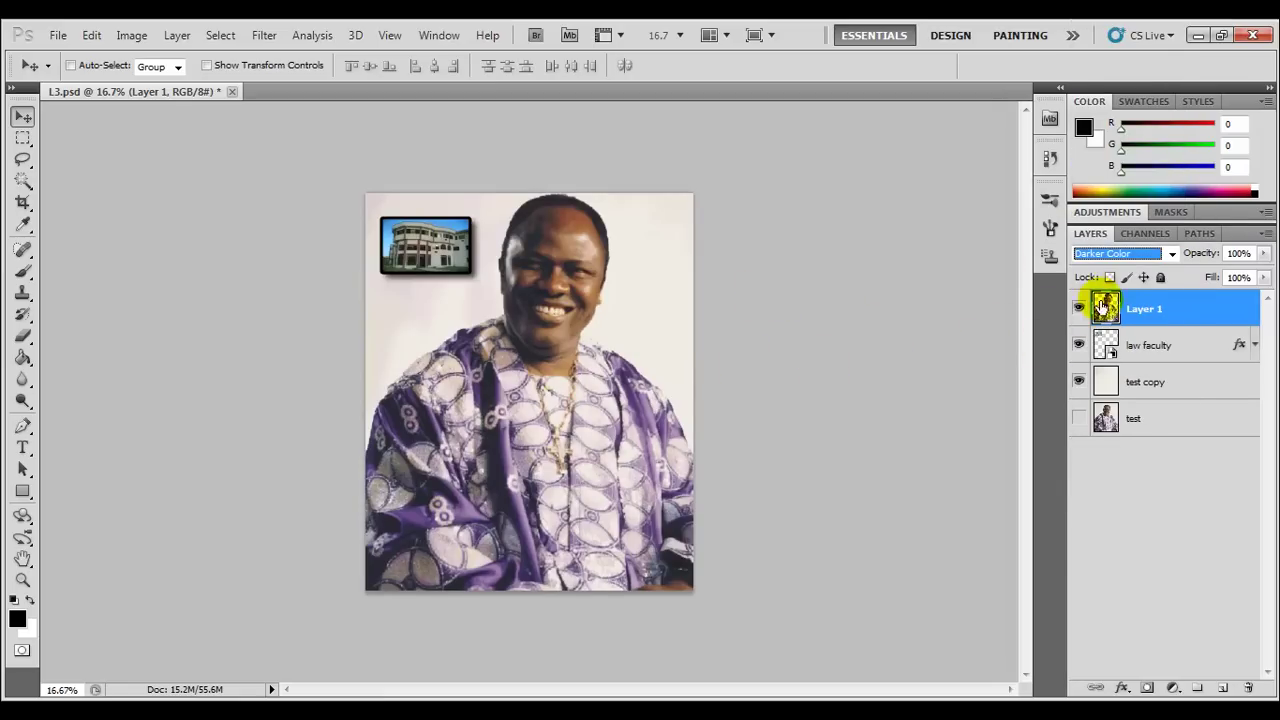
left_click(1114, 255)
left_click(1111, 253)
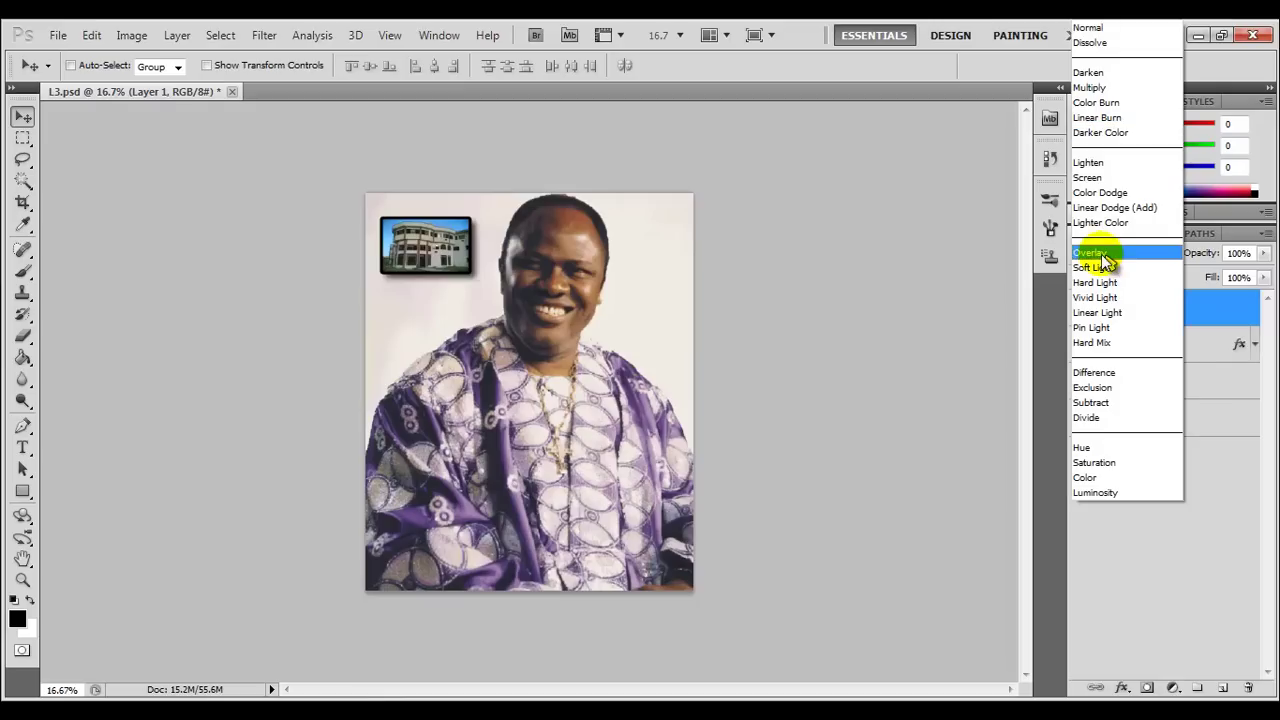
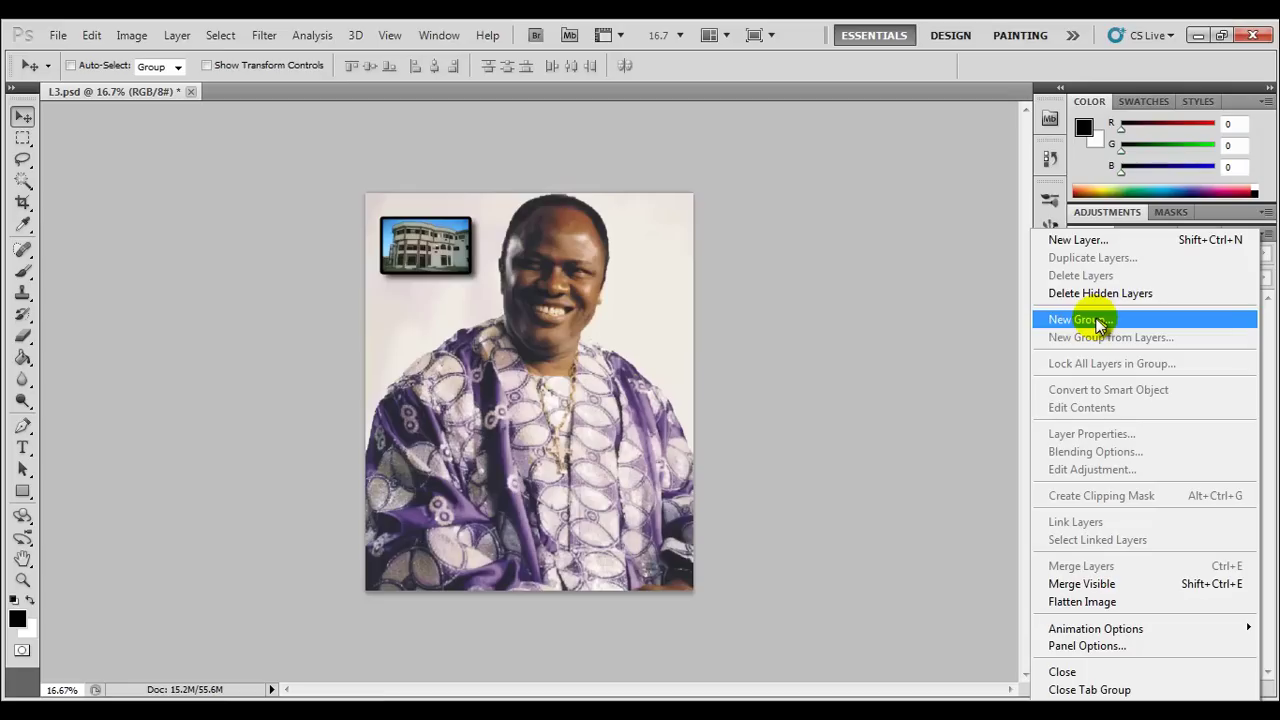
- Create a new layer group named Images above Layer 1, keeping the Pass Through mode and 100% opacity
left_click(1073, 320)
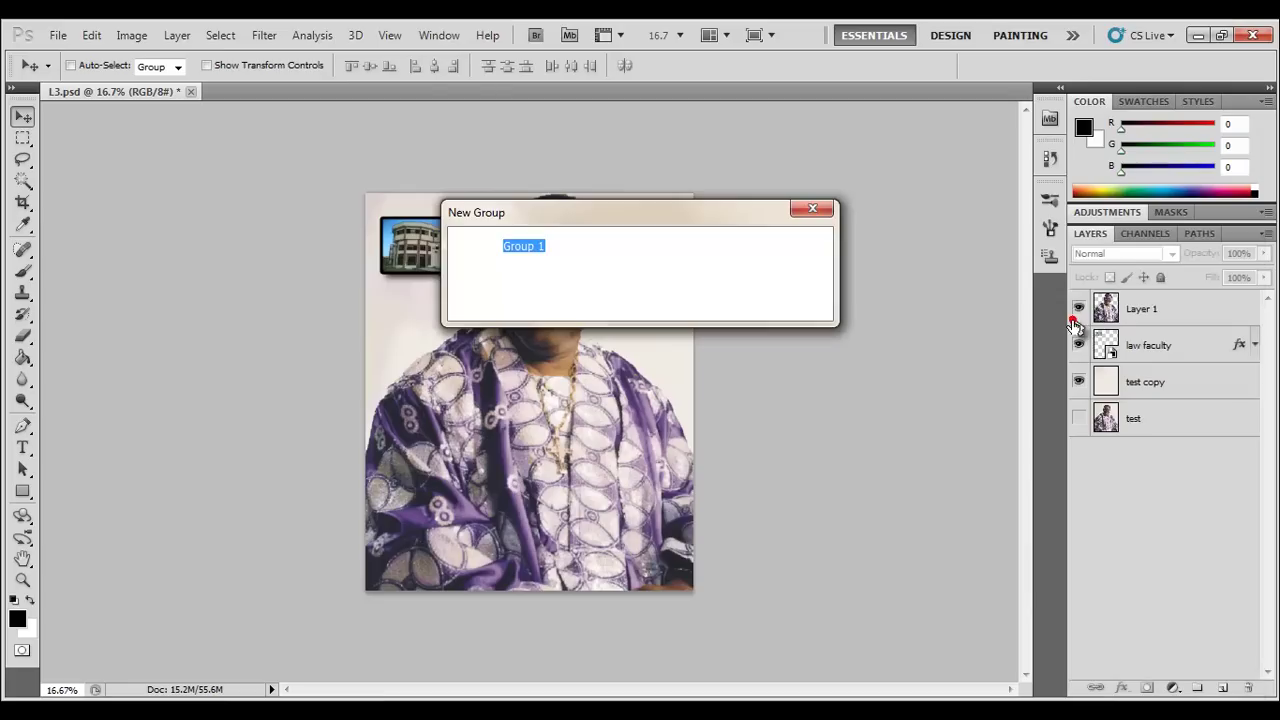
left_click_drag(655, 213, 617, 271)
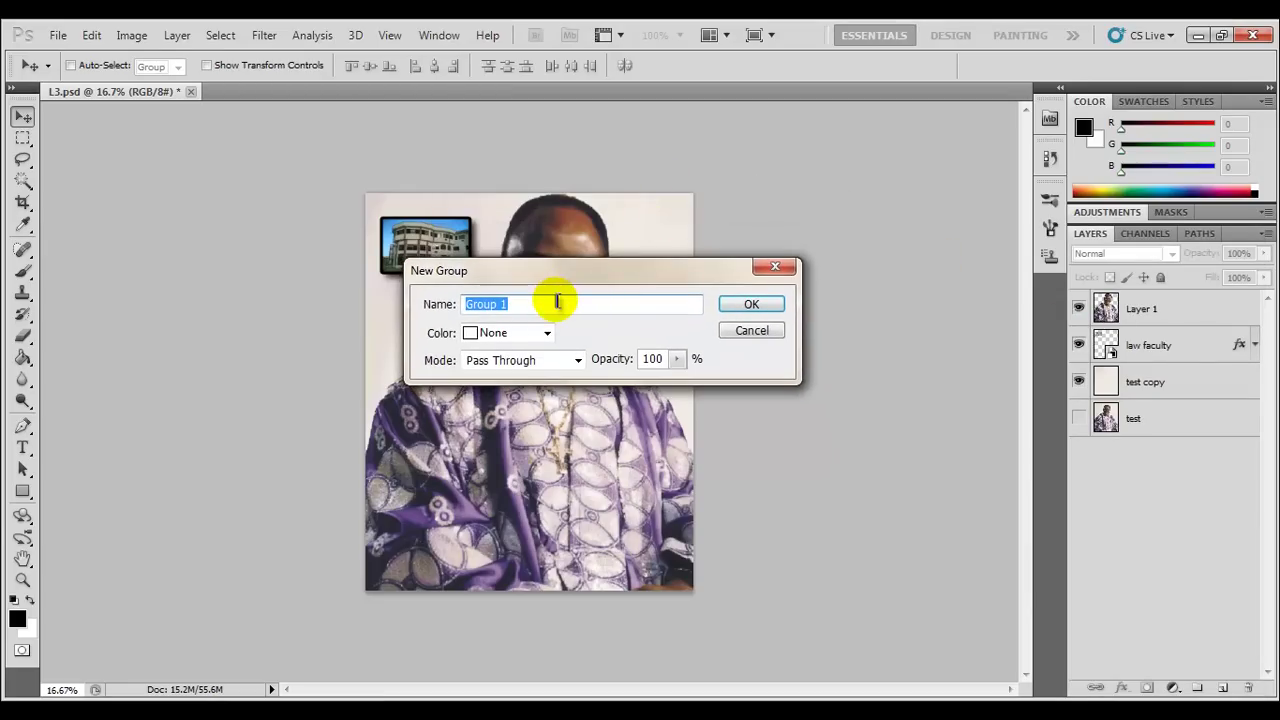
key("Caps_Lock")
type("IM")
key("Caps_Lock")
type("m")
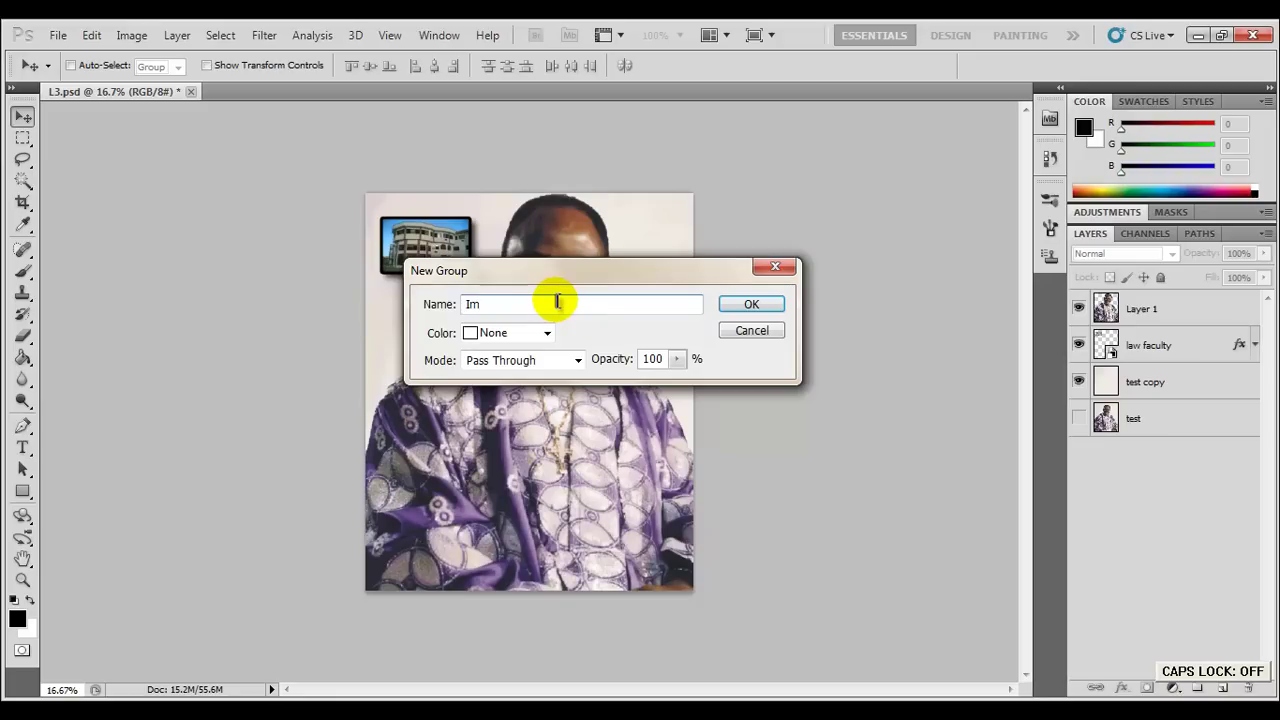
type("ages")
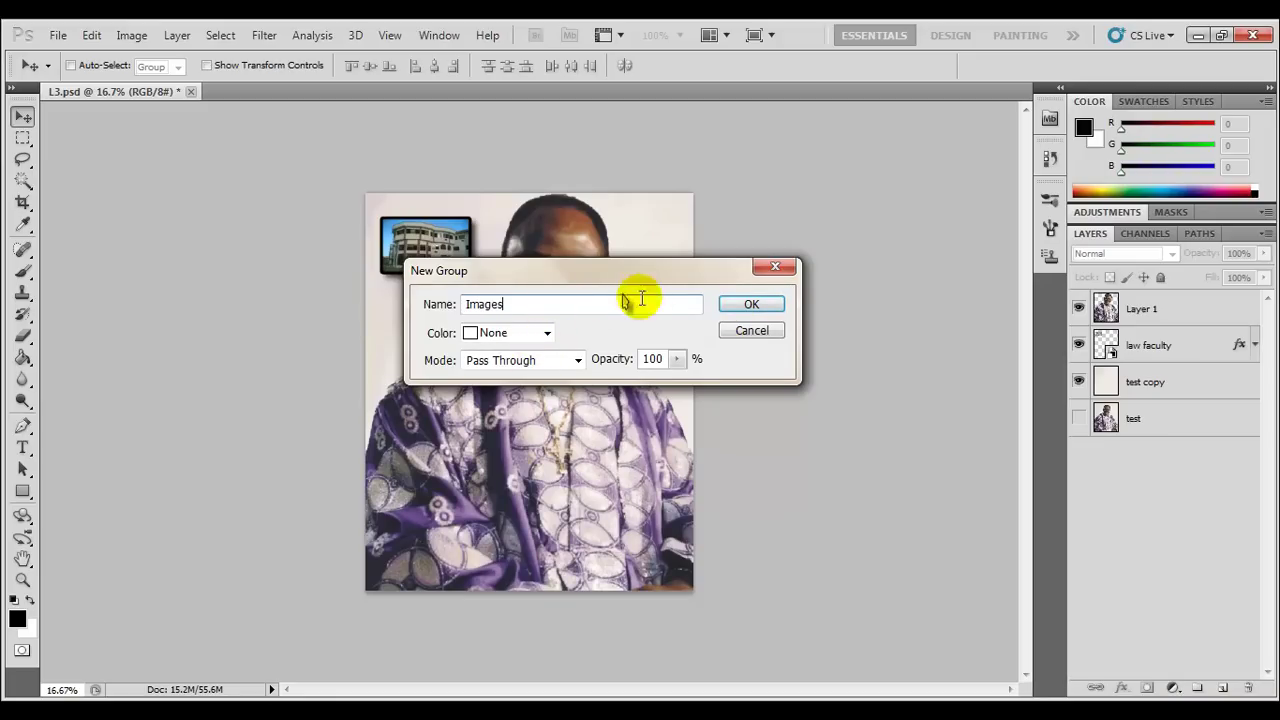
left_click(729, 305)
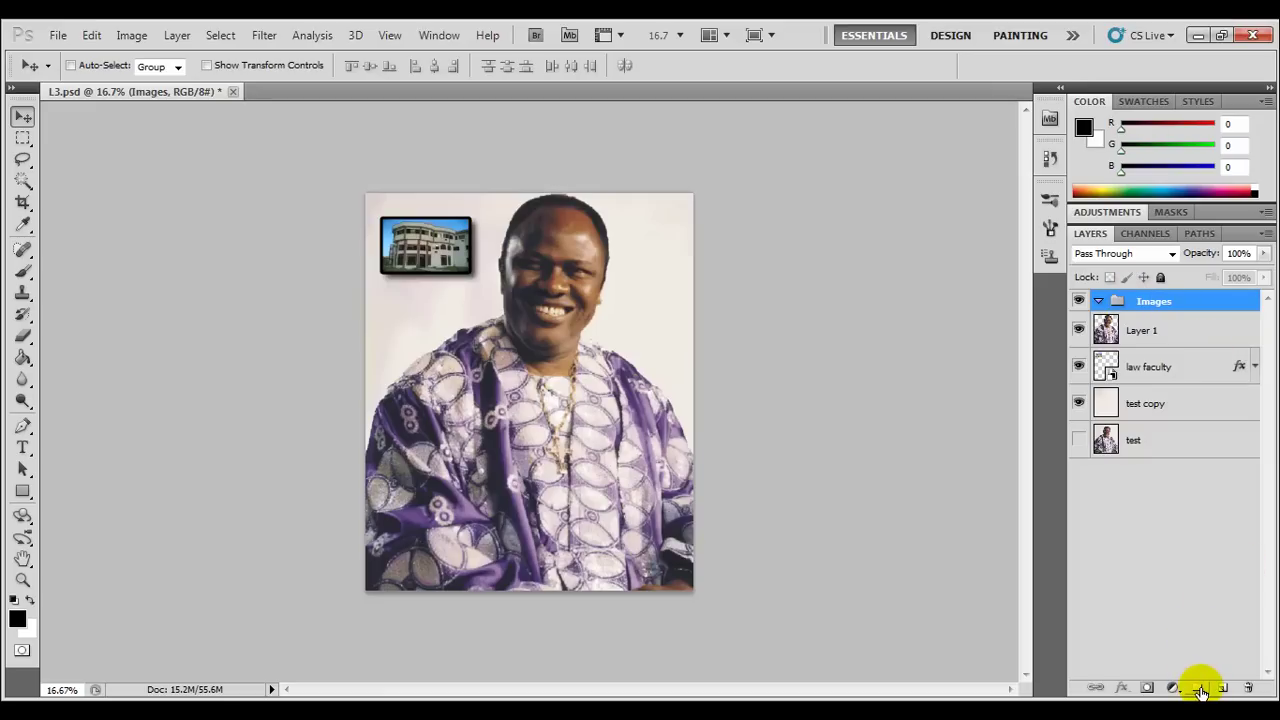
- Move Layer 1 and the law faculty layer together into the Images group and collapse the group
left_click(1134, 335)
left_click(1145, 362, "shift")
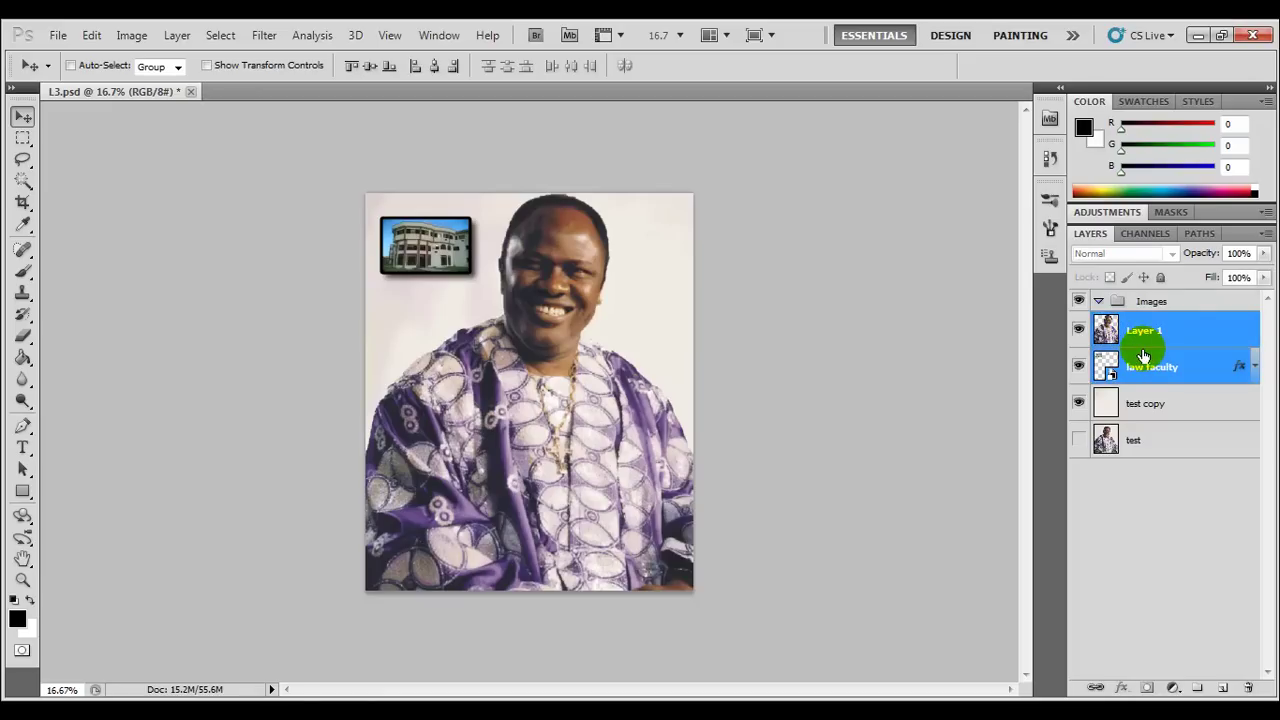
left_click_drag(1142, 350, 1097, 305)
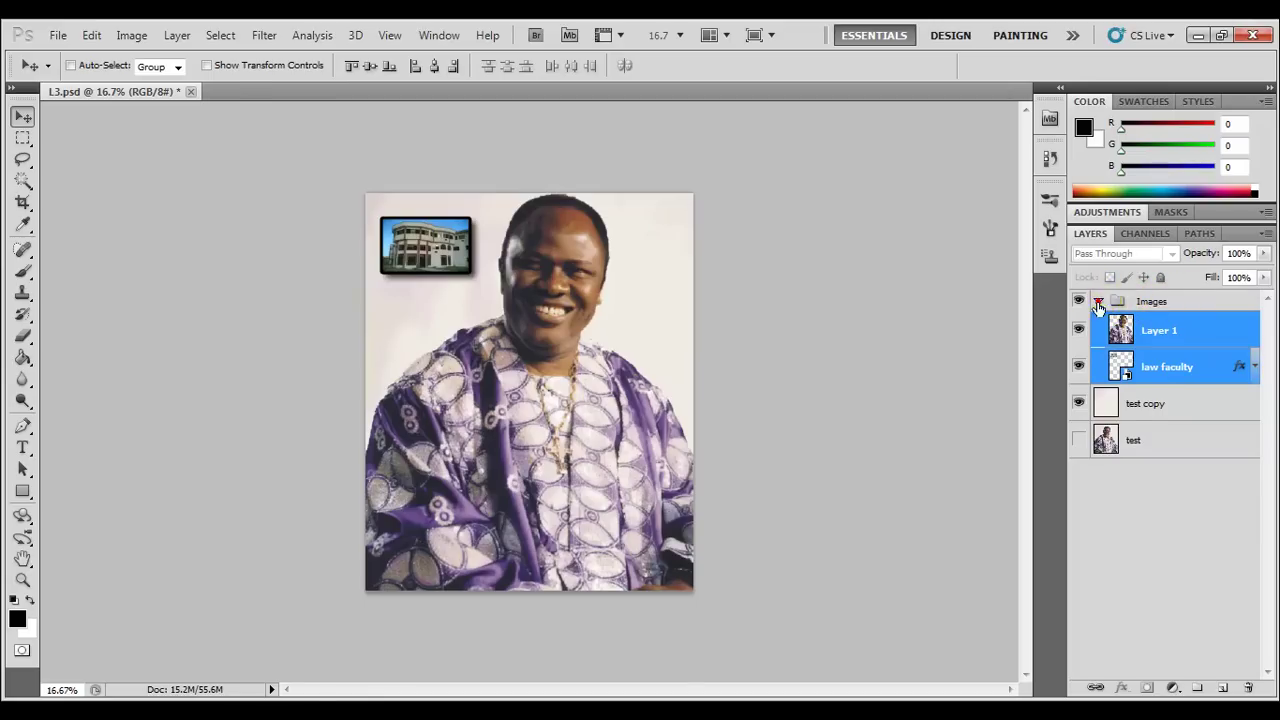
left_click(1097, 302)
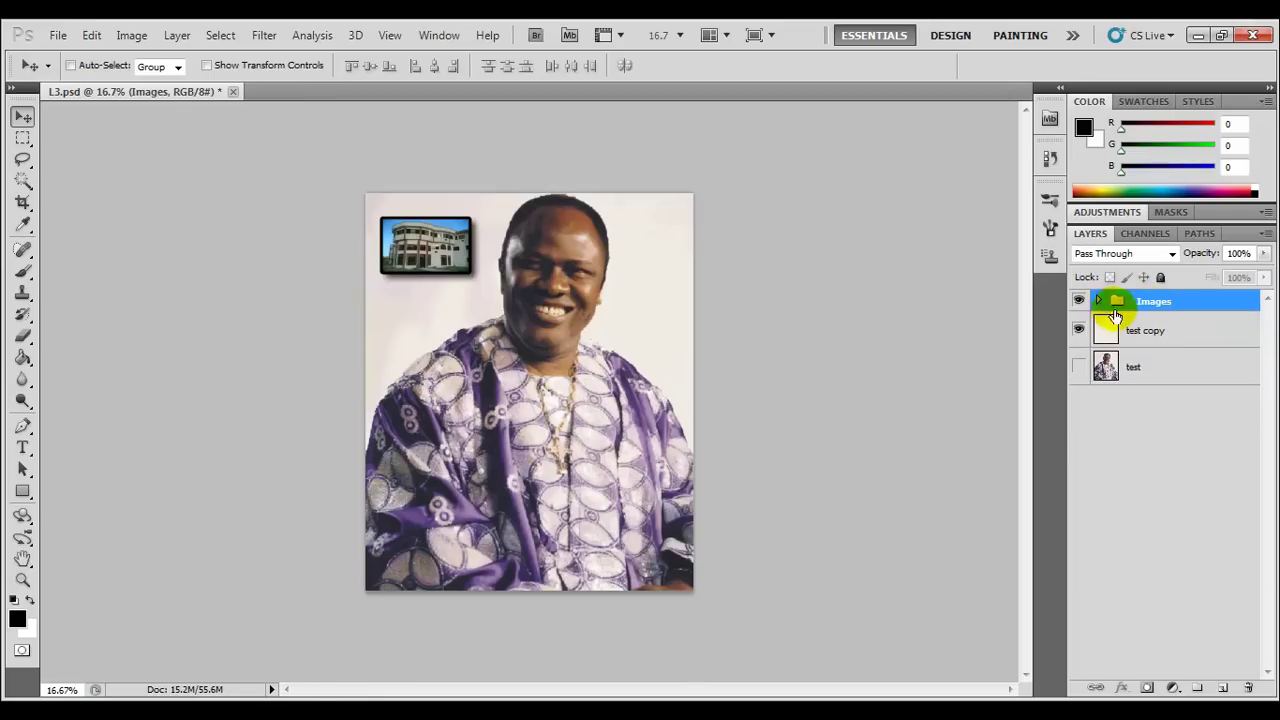